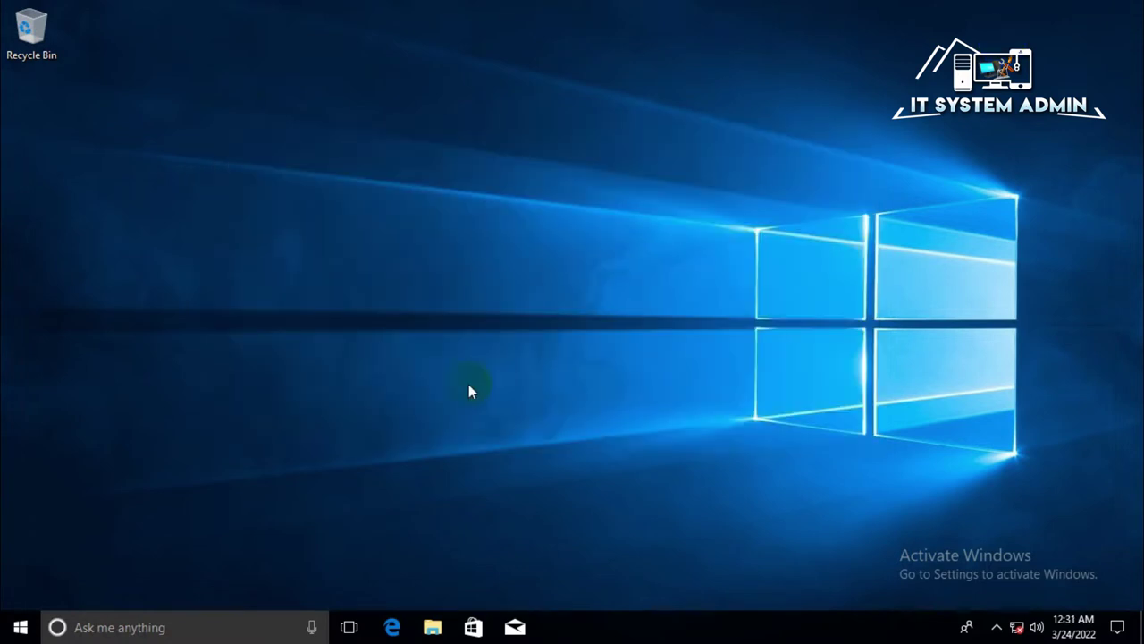
Step: Launch Disk Management and bring up the menu for Disk 1's 30 GB unallocated space
click(75, 498)
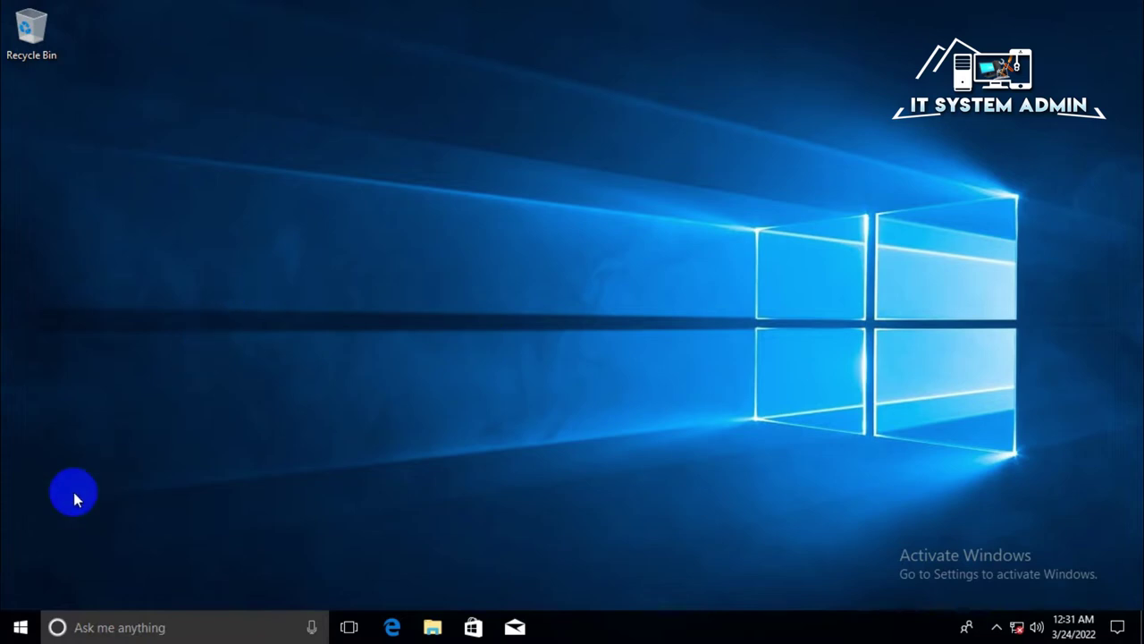
right_click(19, 626)
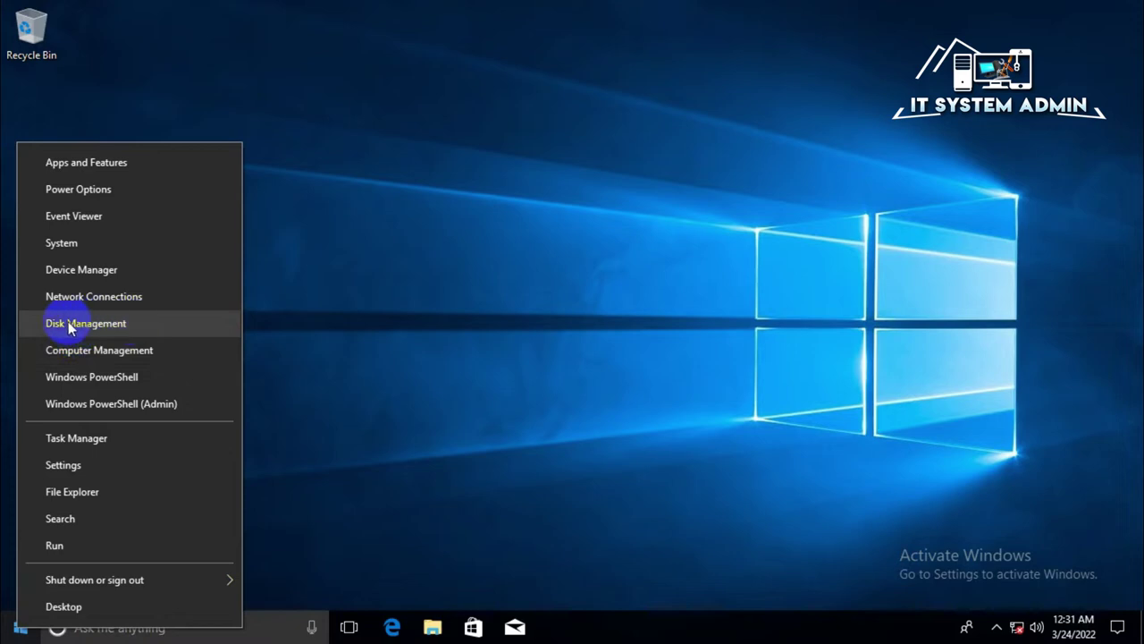
click(146, 325)
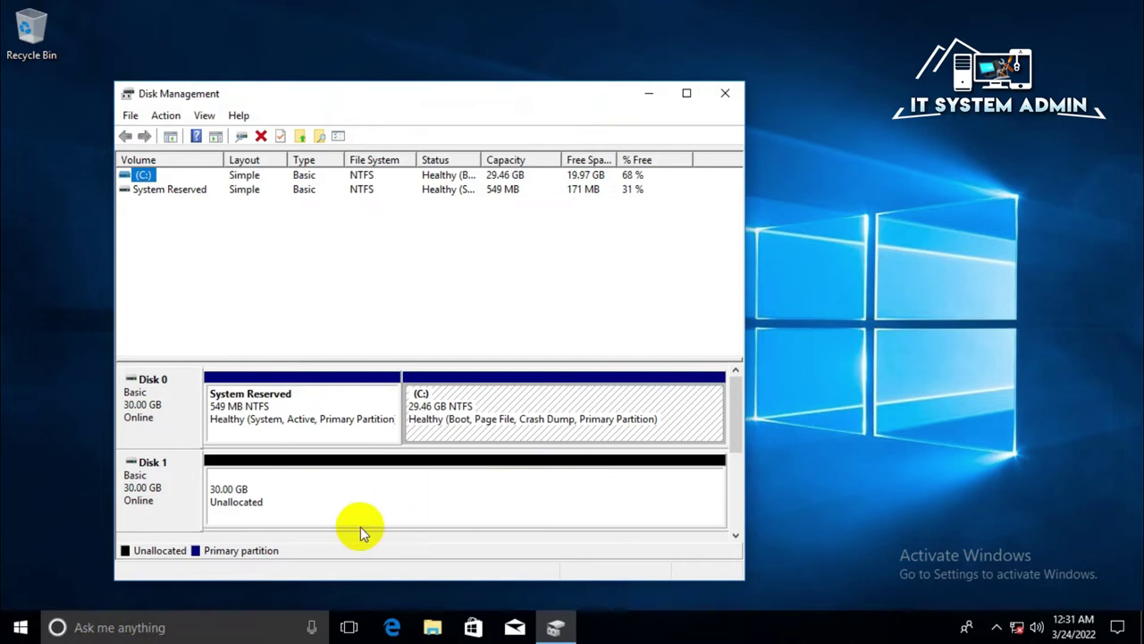
click(429, 490)
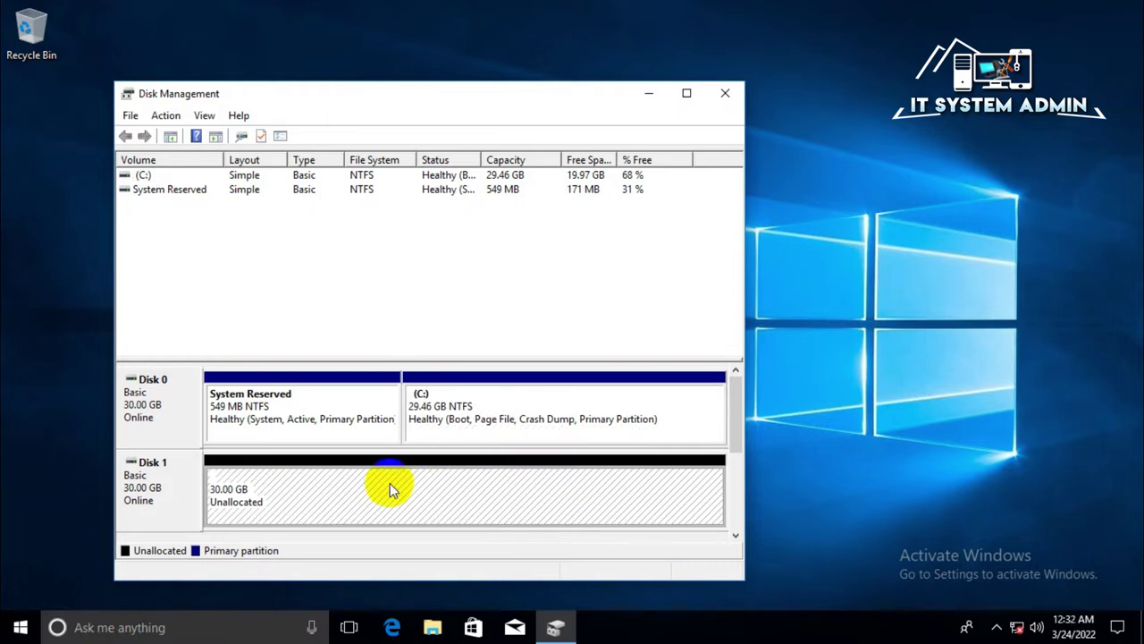
right_click(390, 483)
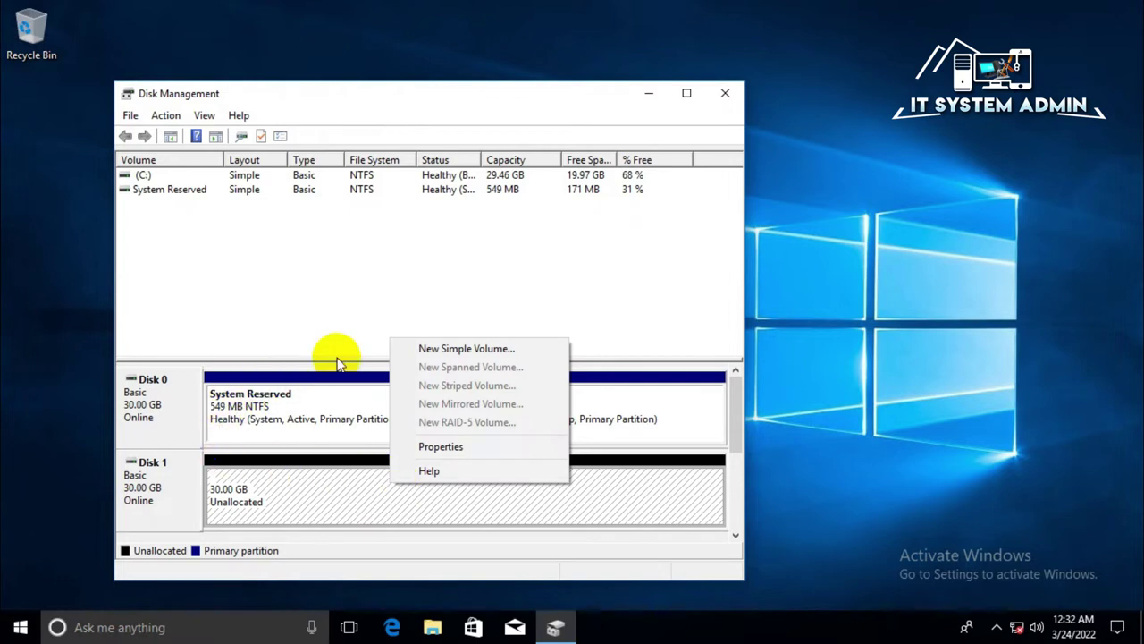
Step: Configure a 15717 MB simple volume with letter E, NTFS quick format, labelled New Volume
click(520, 350)
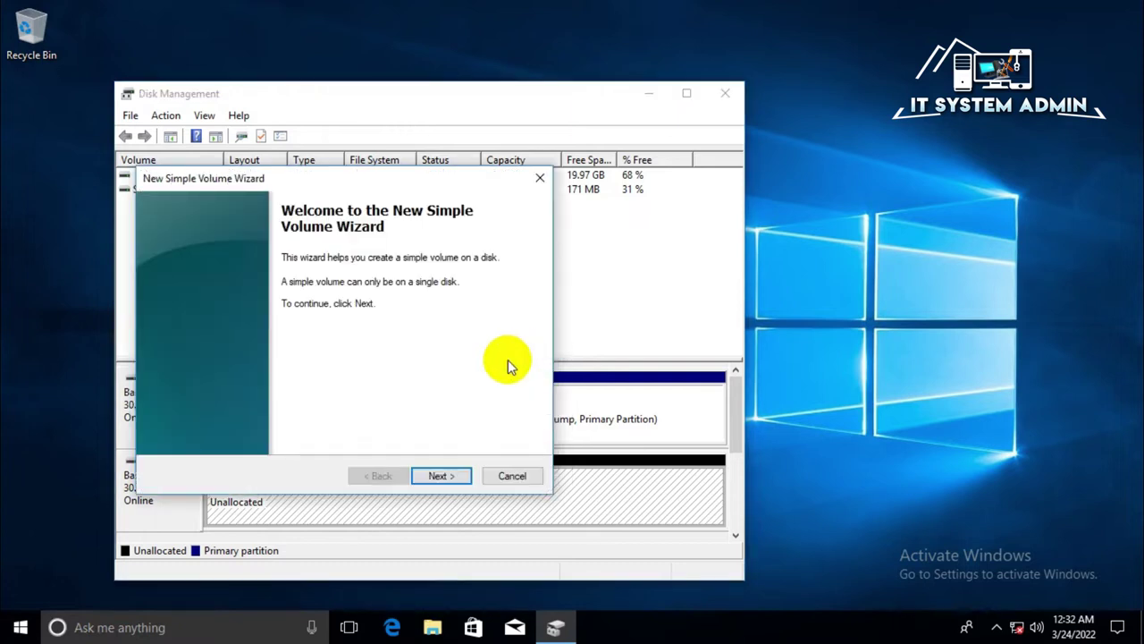
click(435, 479)
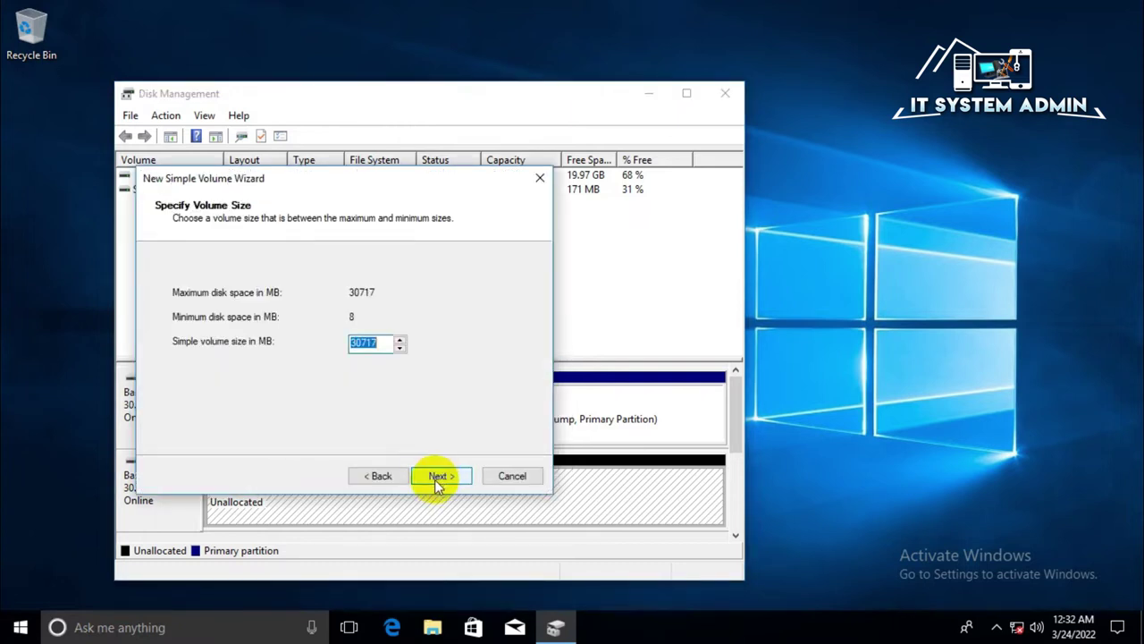
click(354, 342)
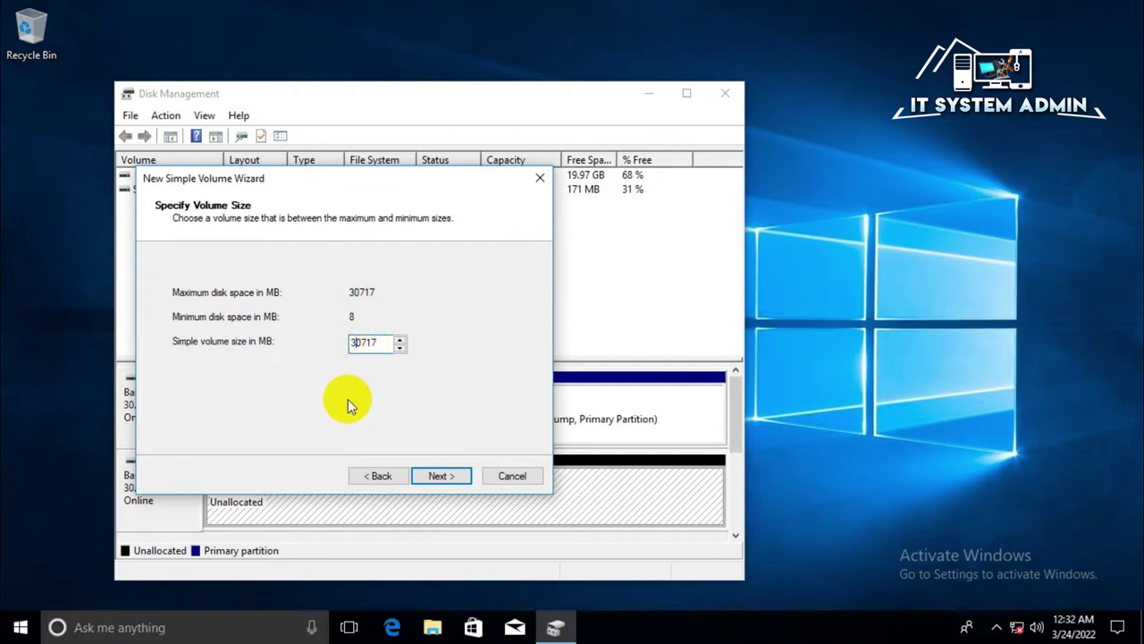
key(Right)
key(BackSpace)
key(BackSpace)
text(15)
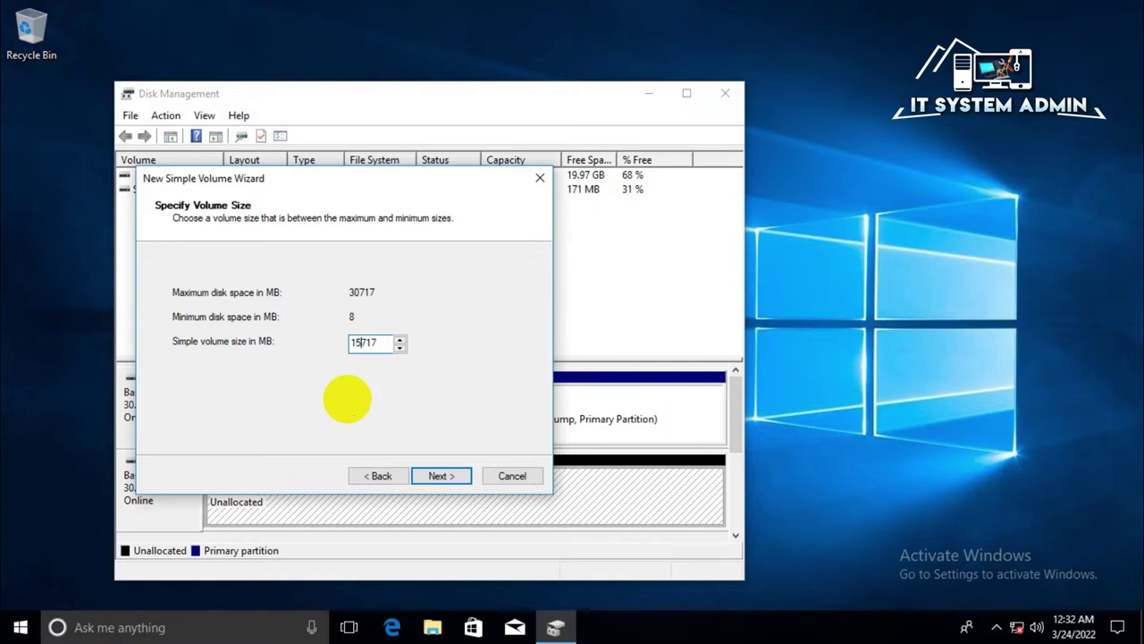
click(442, 477)
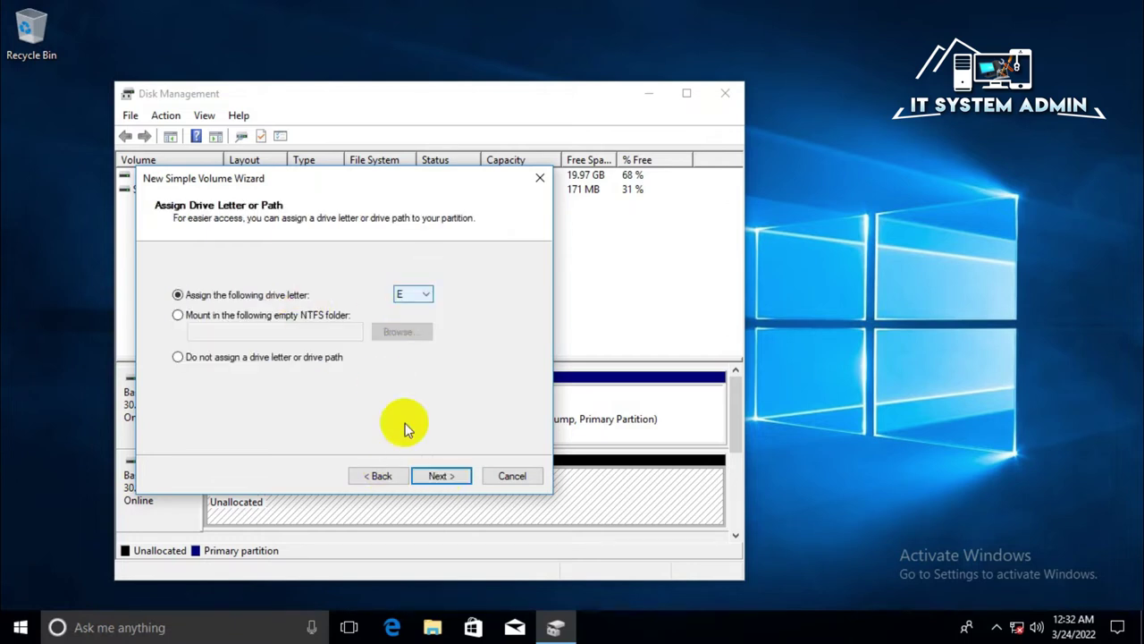
click(439, 477)
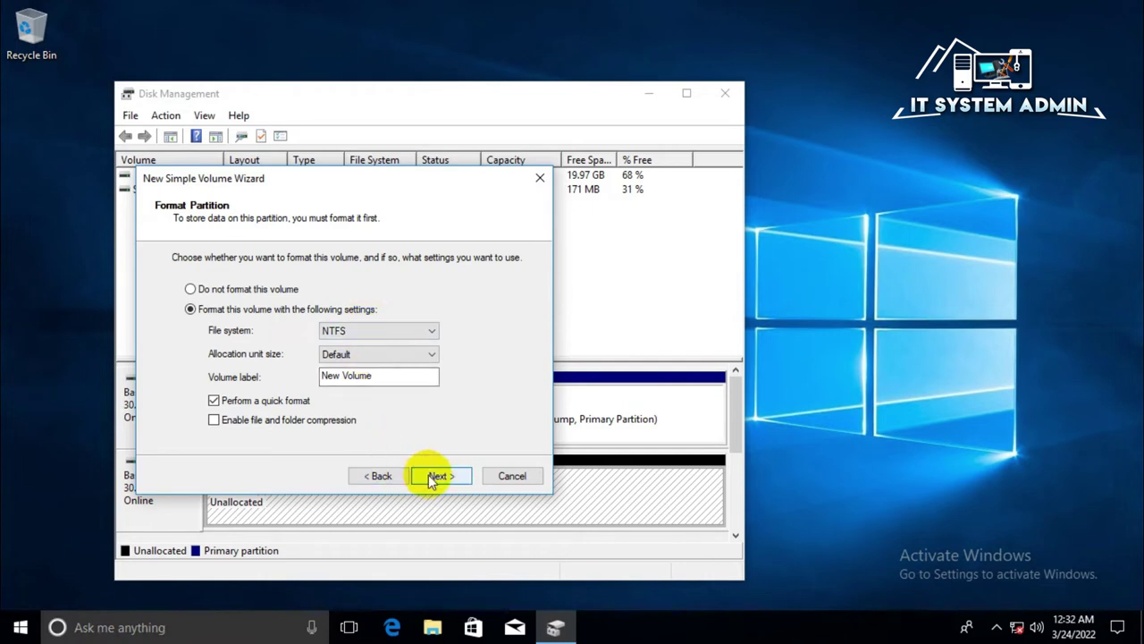
click(429, 474)
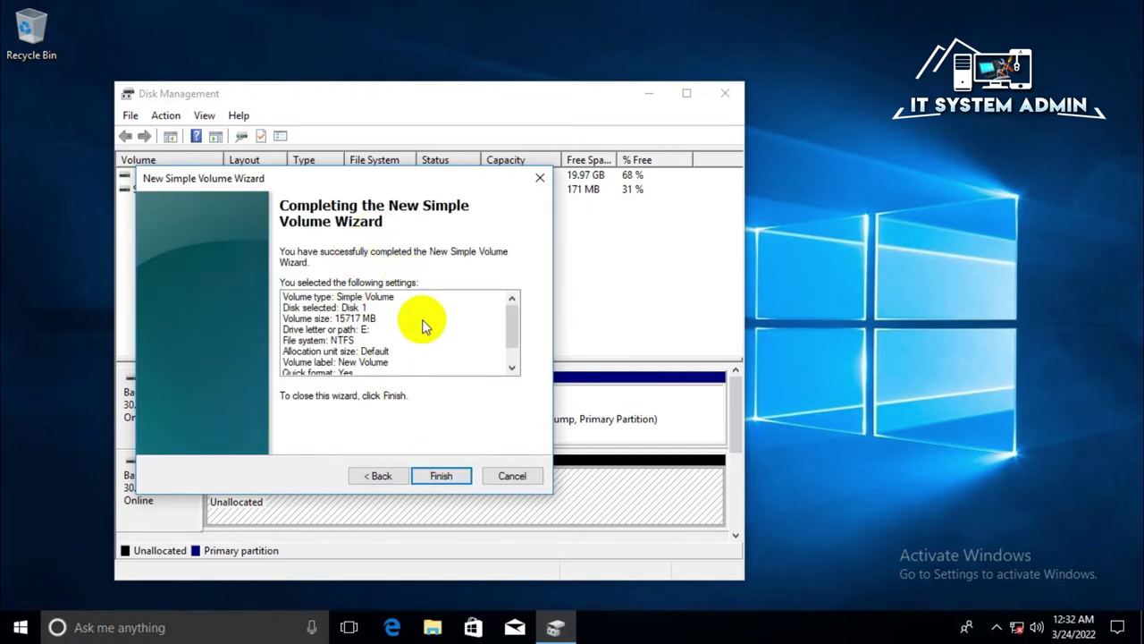
Step: Finish the wizard, dismiss the not-supported error, and close Disk Management
click(449, 477)
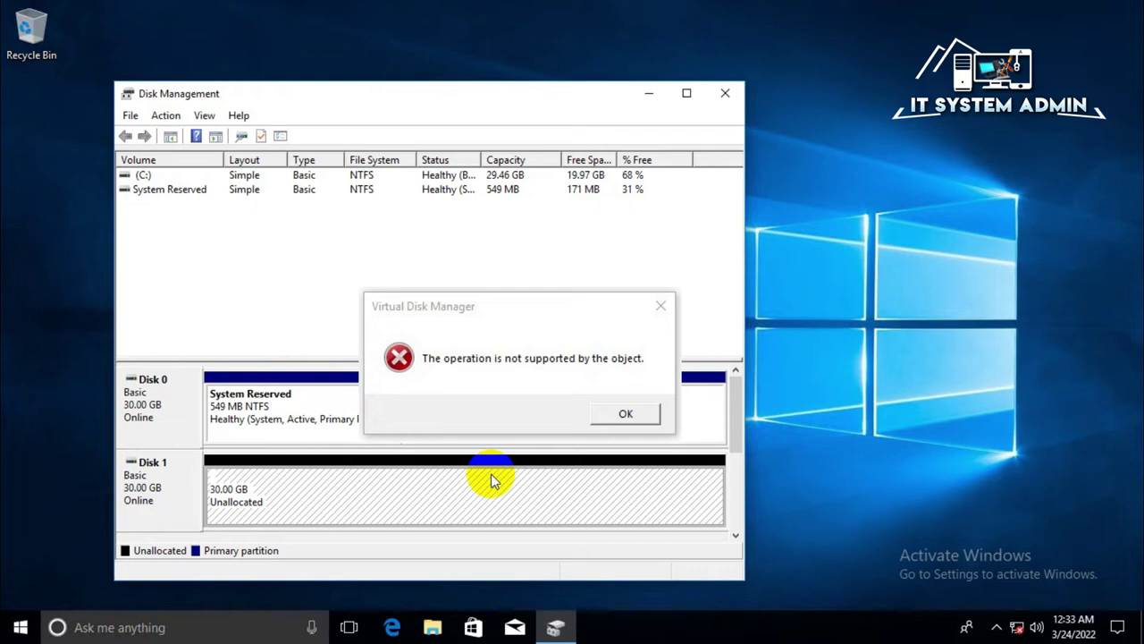
key(Return)
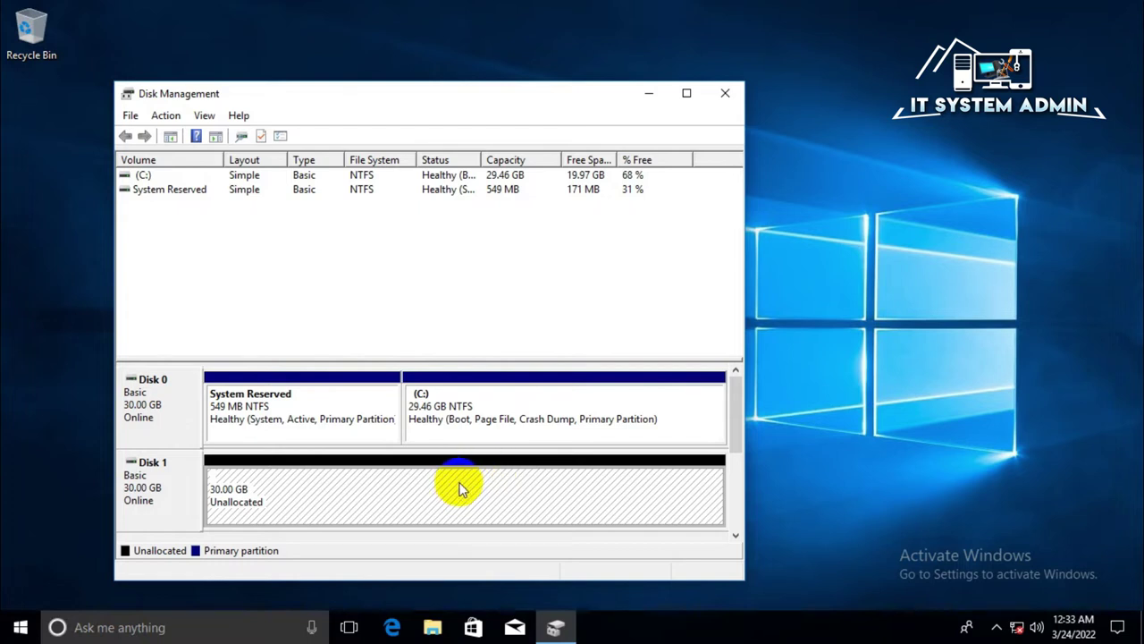
click(724, 97)
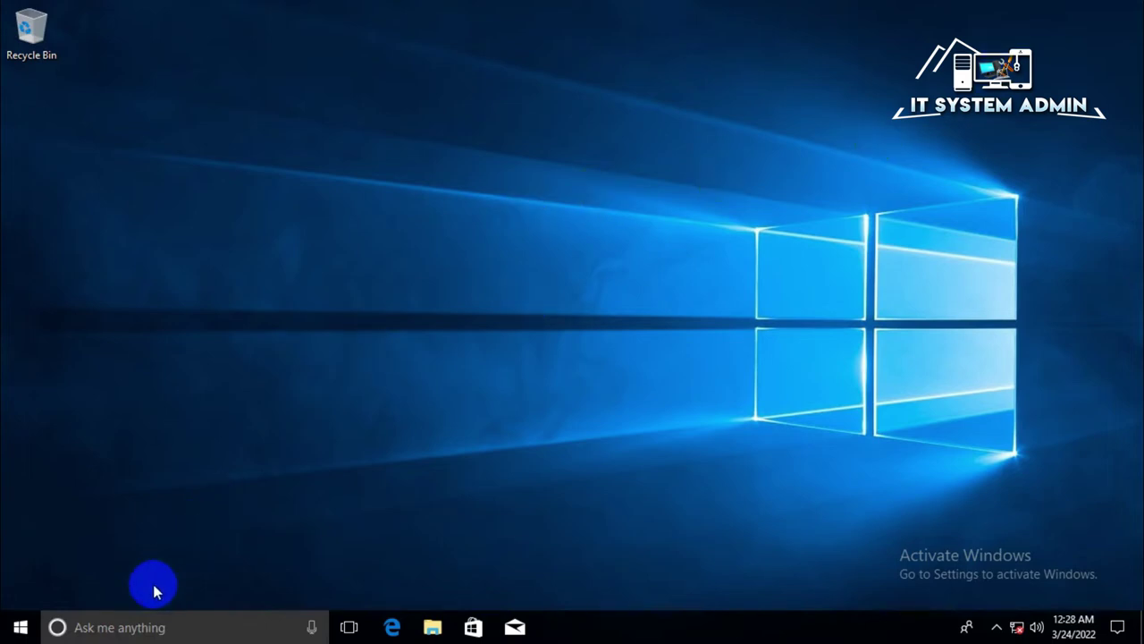
Step: Search for 'serv' and bring up launch options for the Services app
click(116, 627)
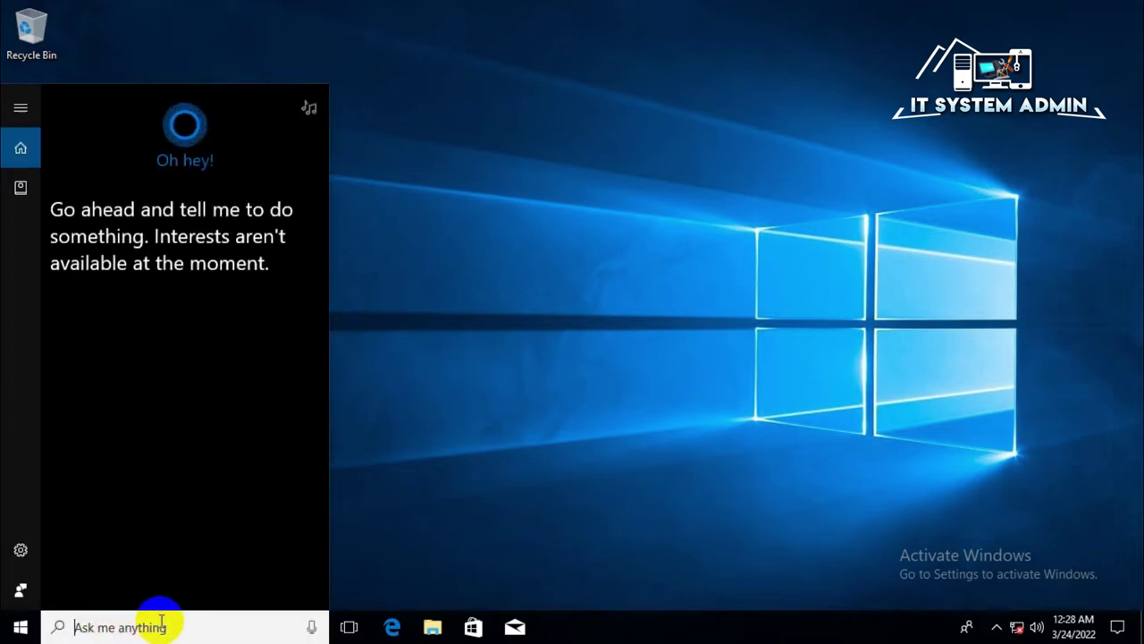
text(serv)
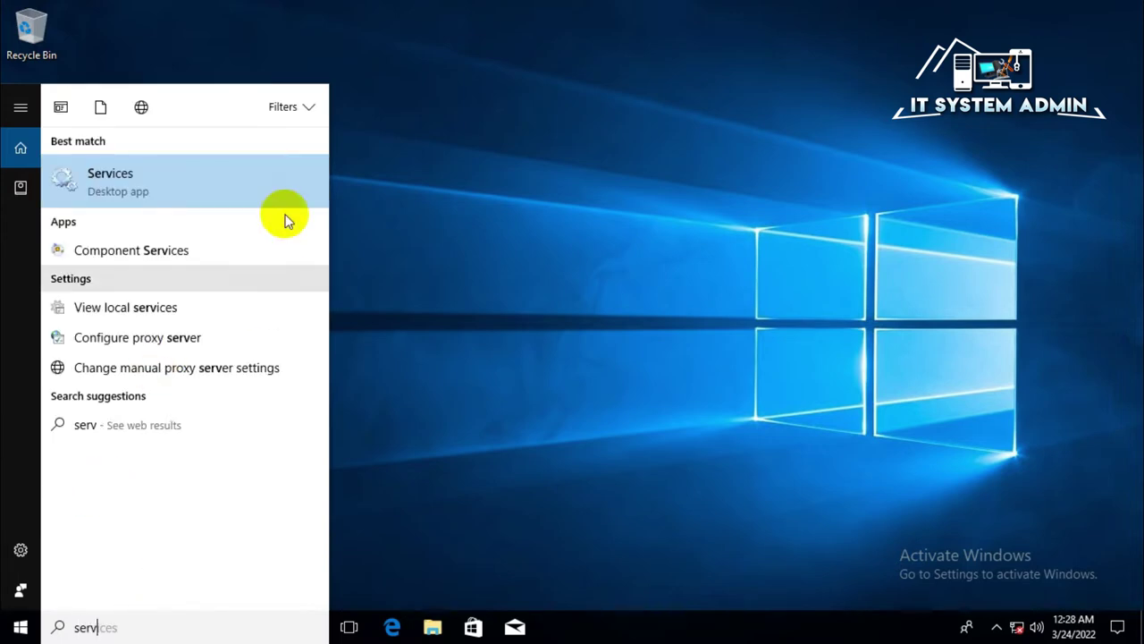
click(165, 178)
right_click(165, 178)
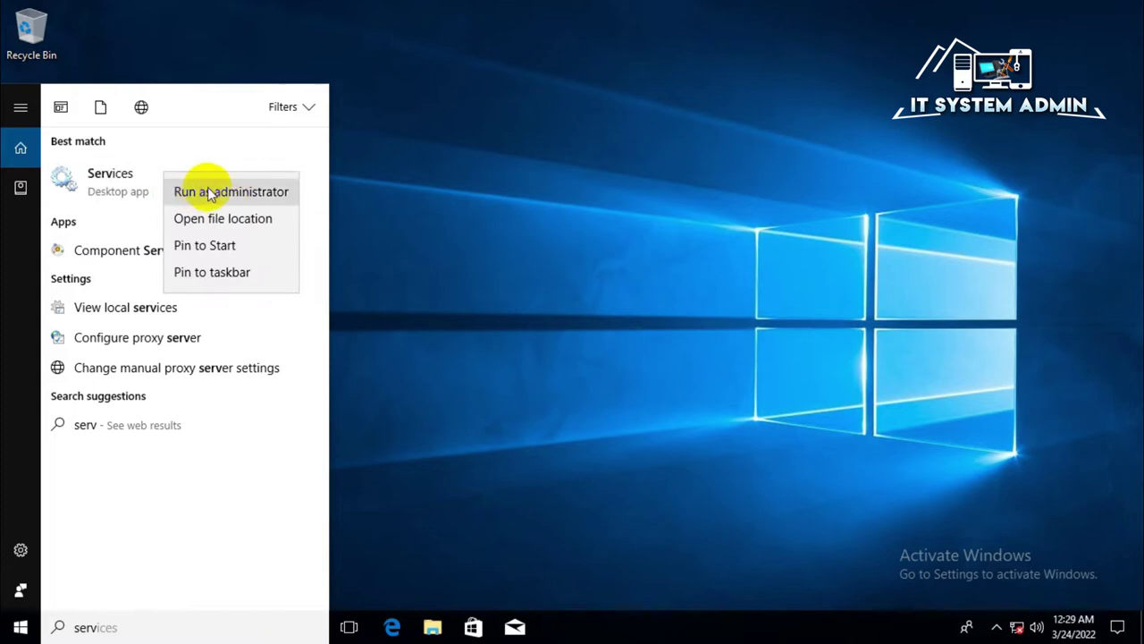
Step: Run Services as administrator and bring up the Virtual Disk service's actions
click(246, 193)
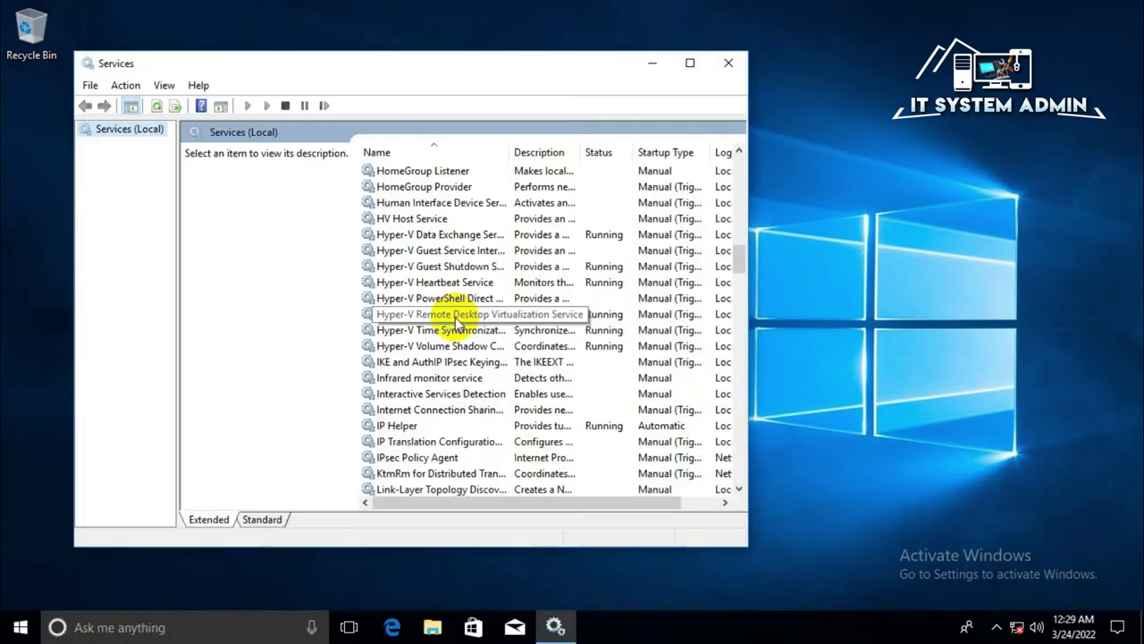
scroll(455, 322, down, 20)
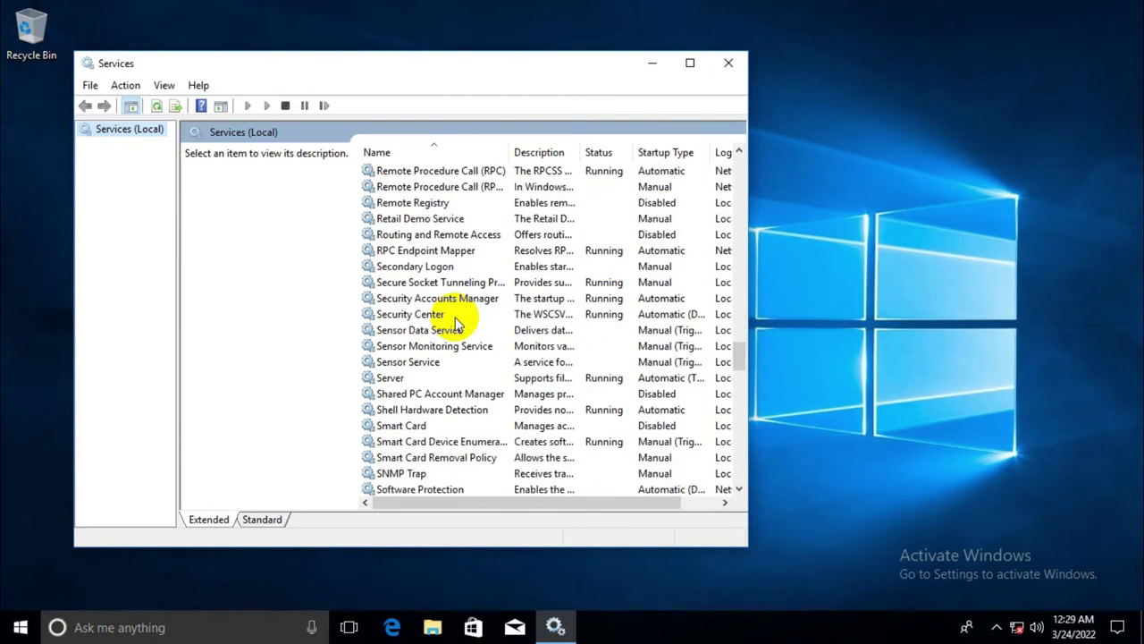
scroll(456, 322, down, 11)
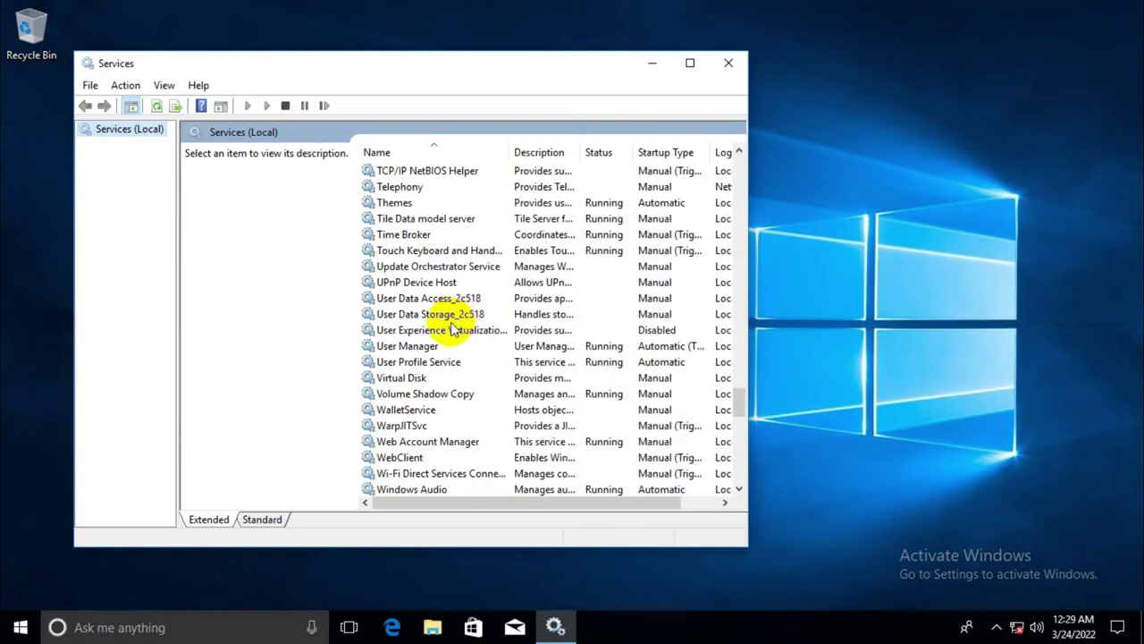
click(406, 383)
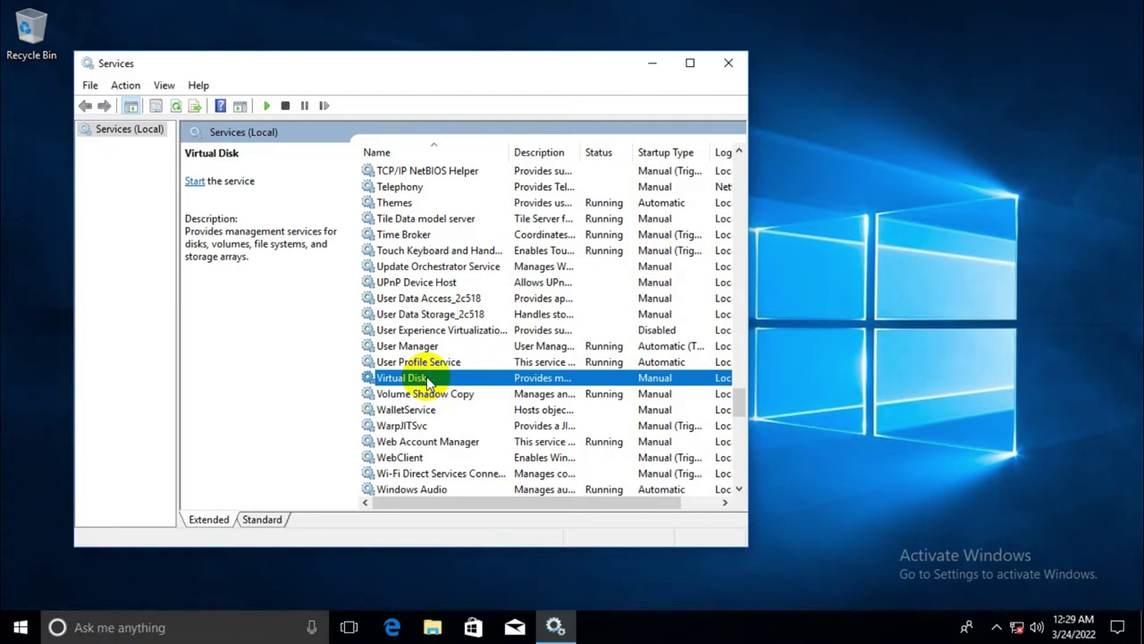
right_click(429, 382)
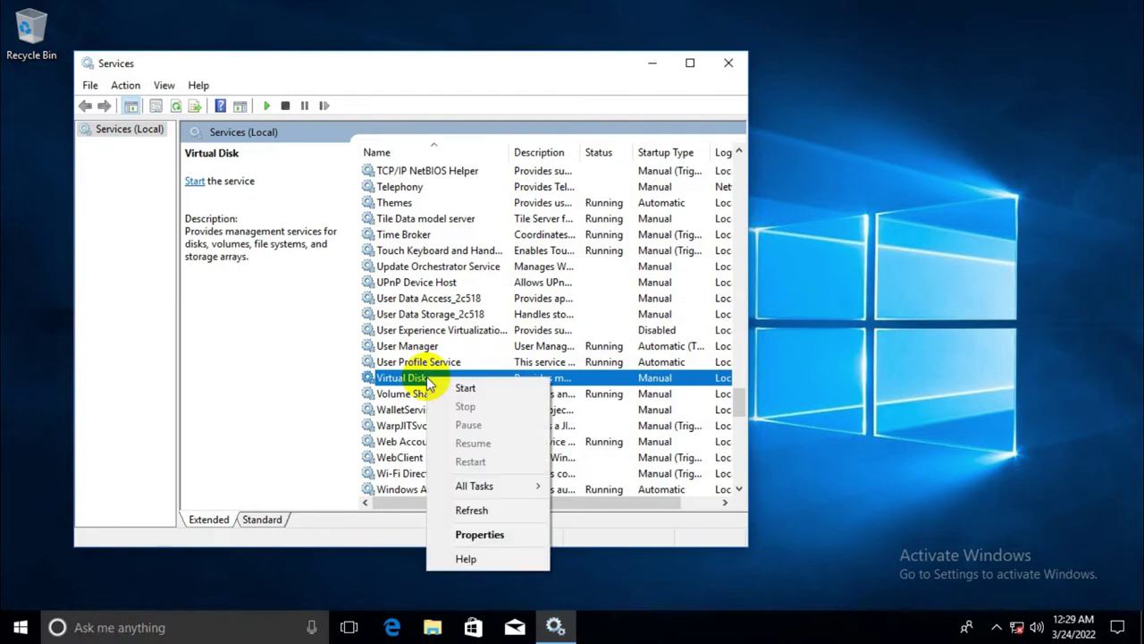
Step: Set Virtual Disk to Automatic startup, start the service, and apply the change
click(487, 535)
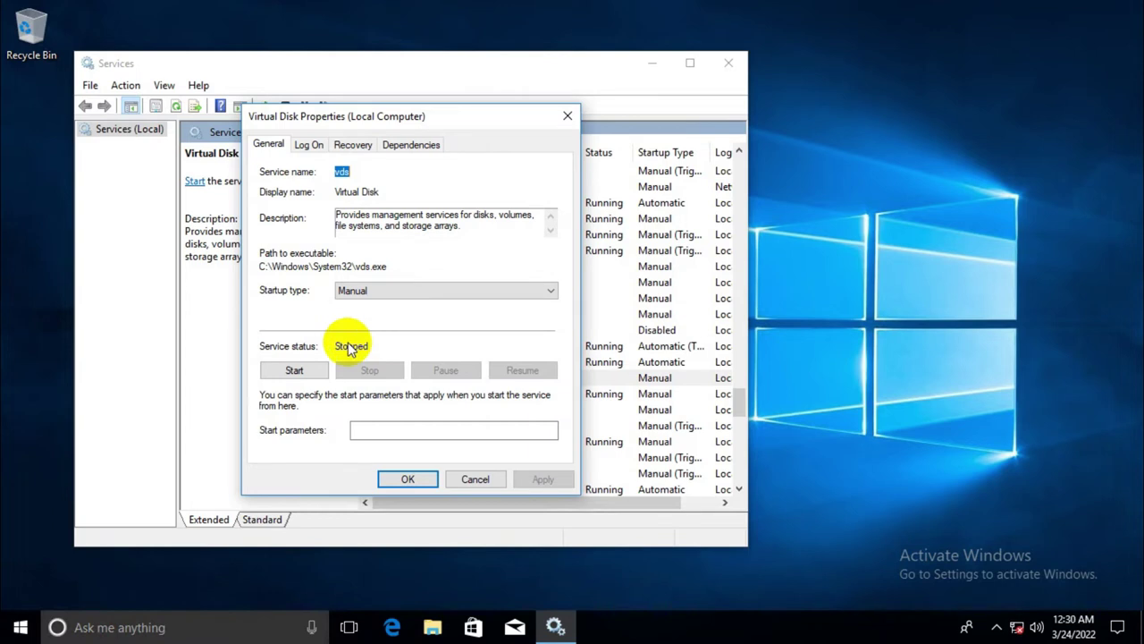
click(376, 293)
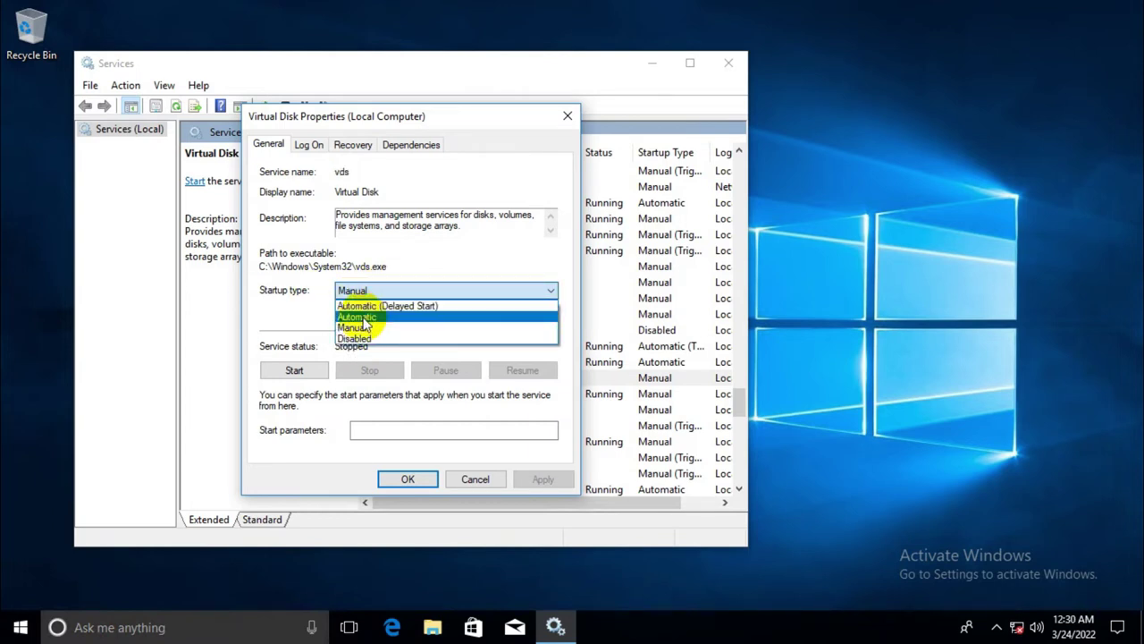
click(367, 318)
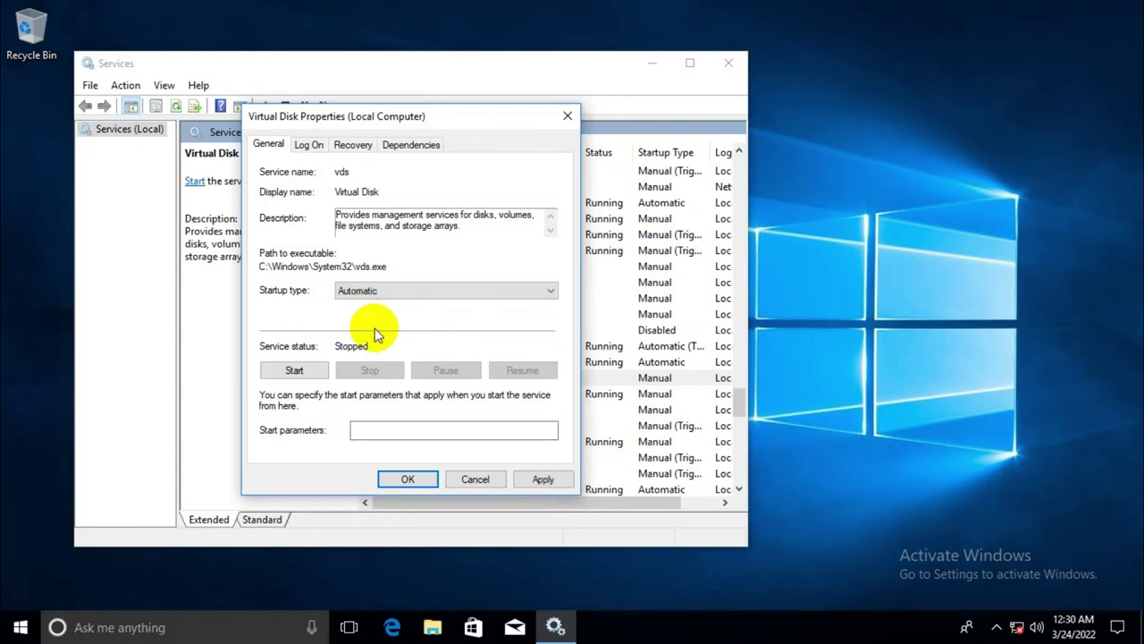
click(281, 370)
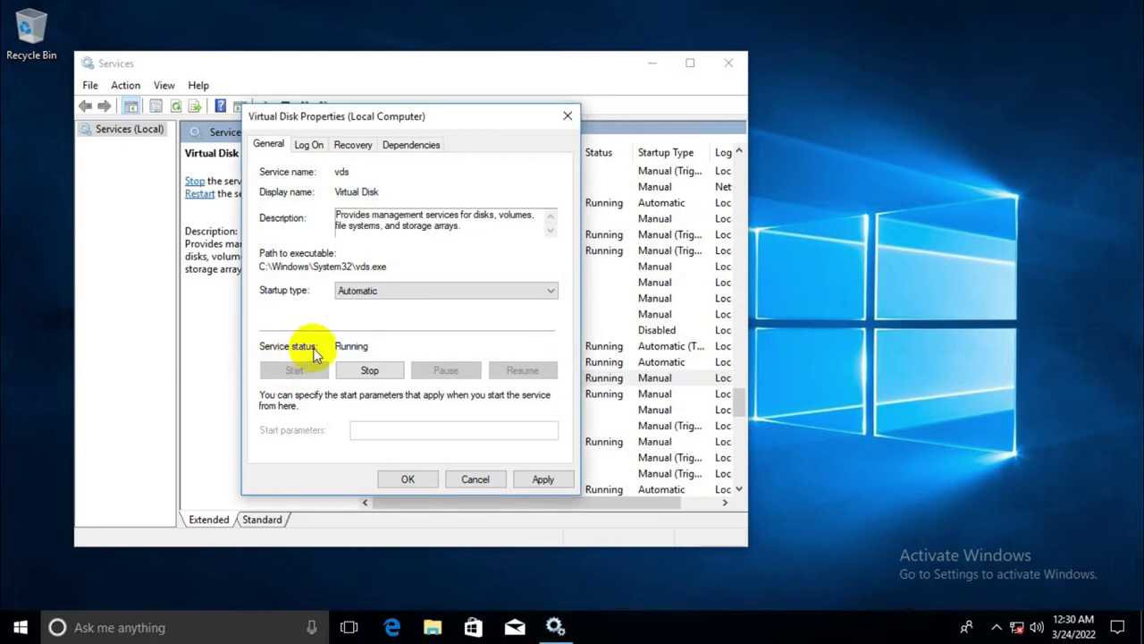
click(545, 480)
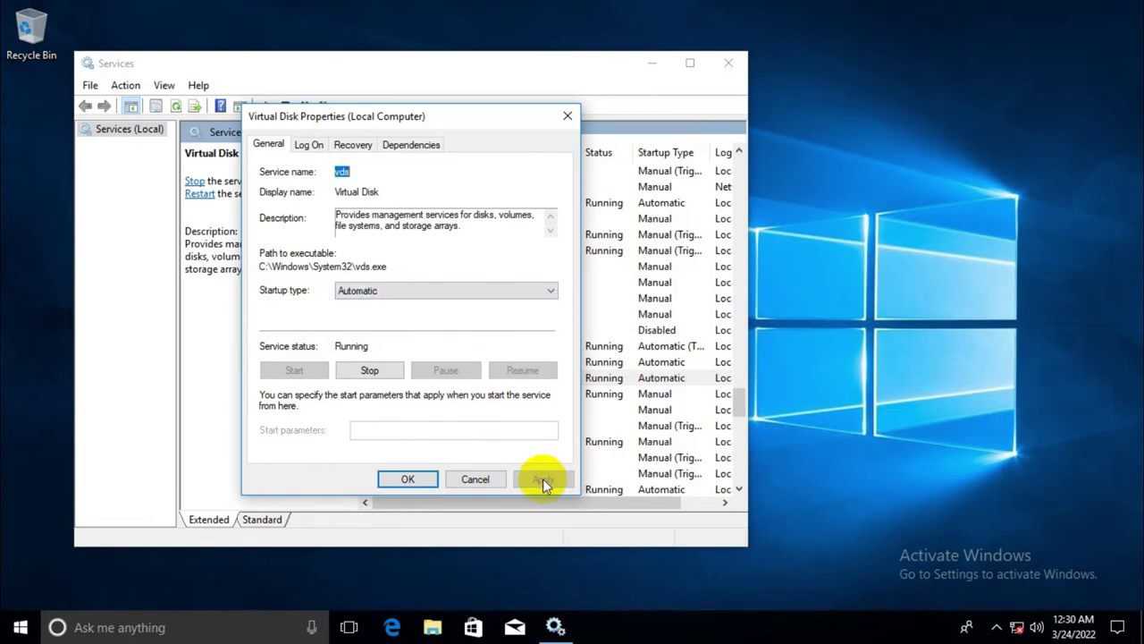
click(405, 479)
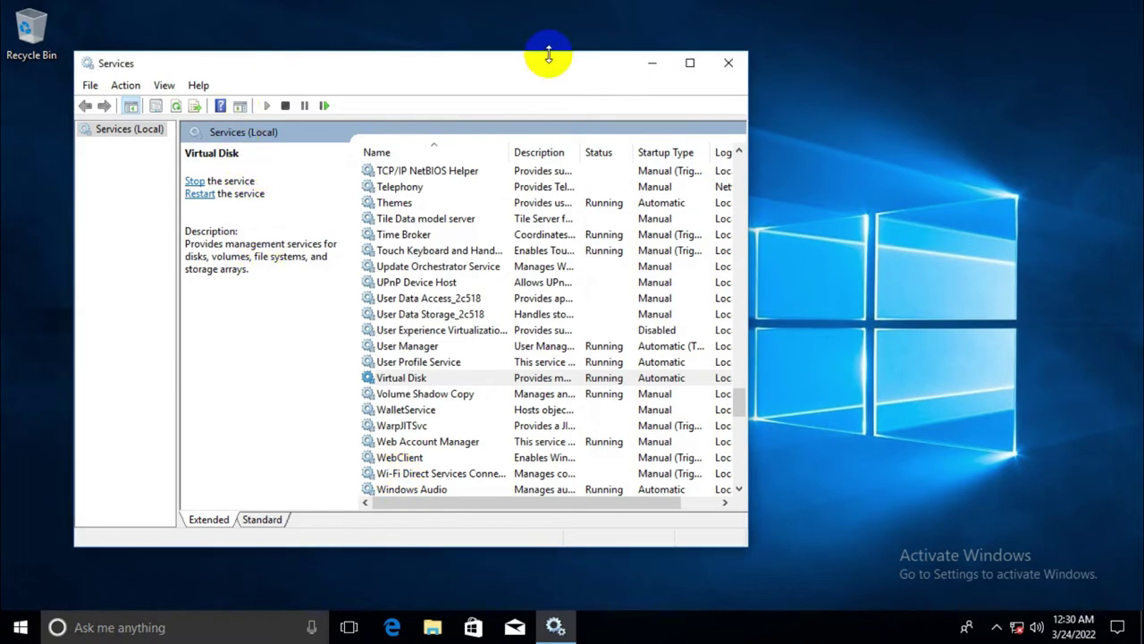
Step: Close Services and restart Windows from the Start menu's power options
click(728, 71)
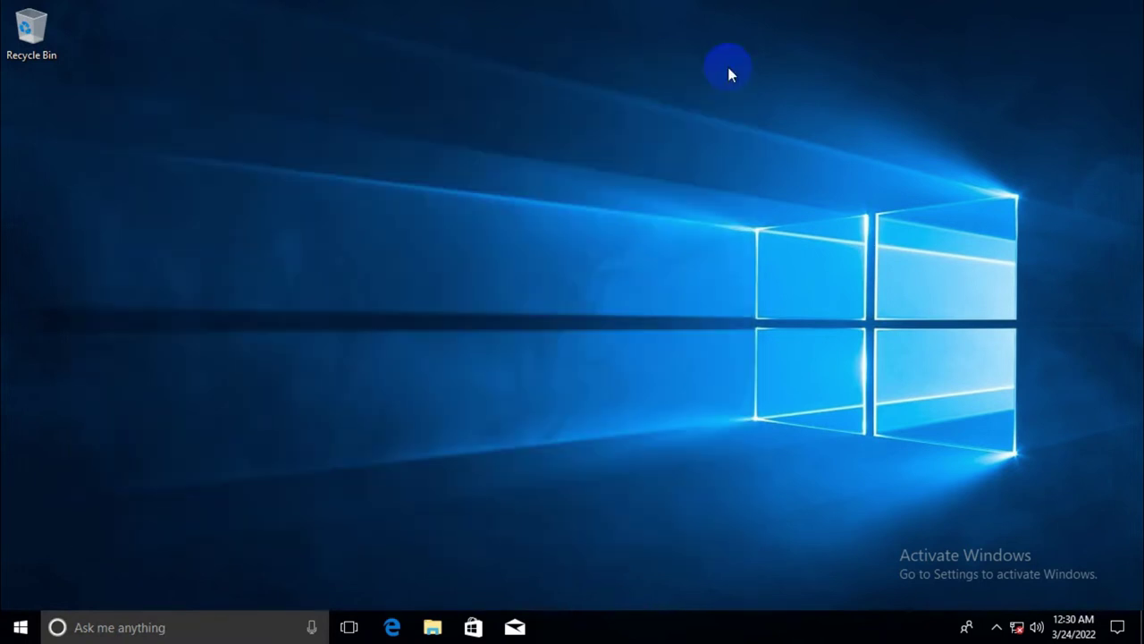
click(20, 631)
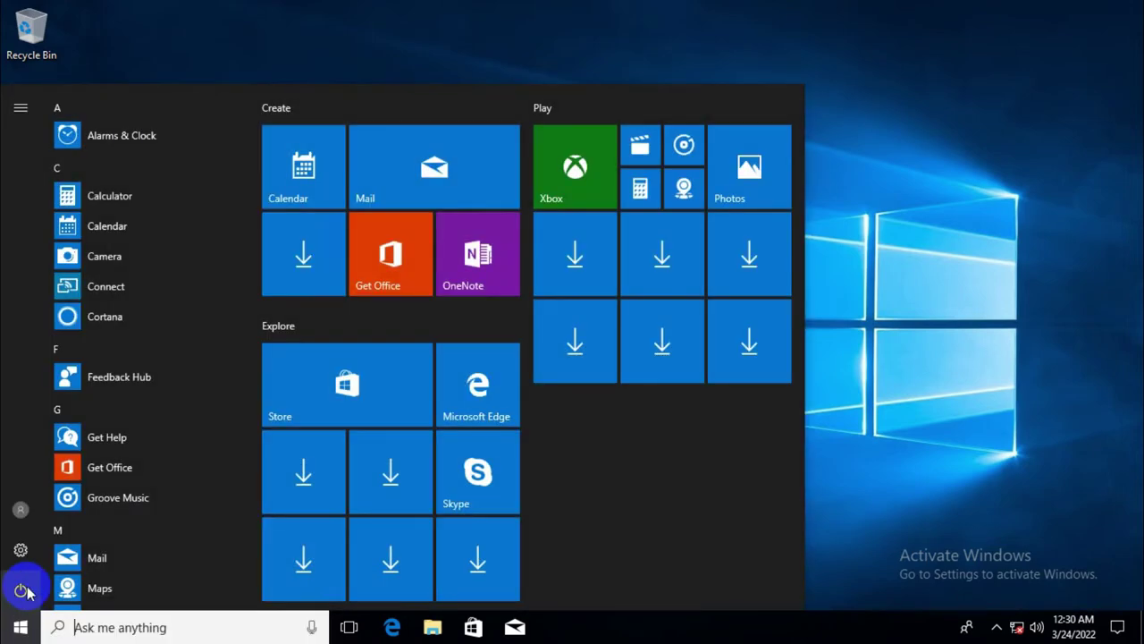
click(21, 590)
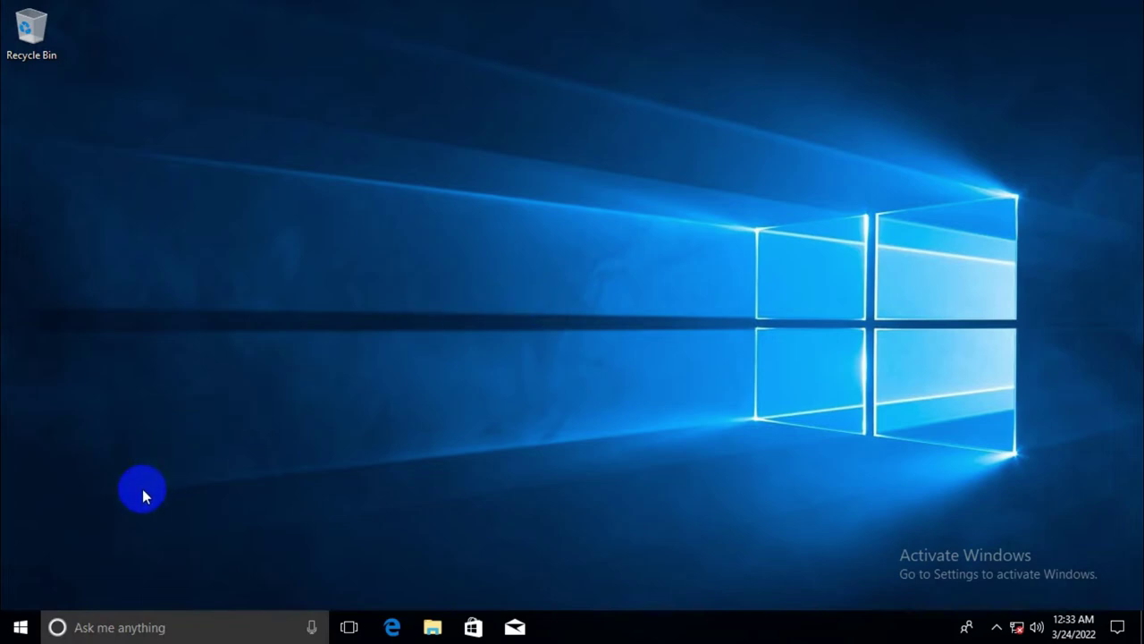
Step: Search for 'cmd' and run Command Prompt as administrator
click(104, 626)
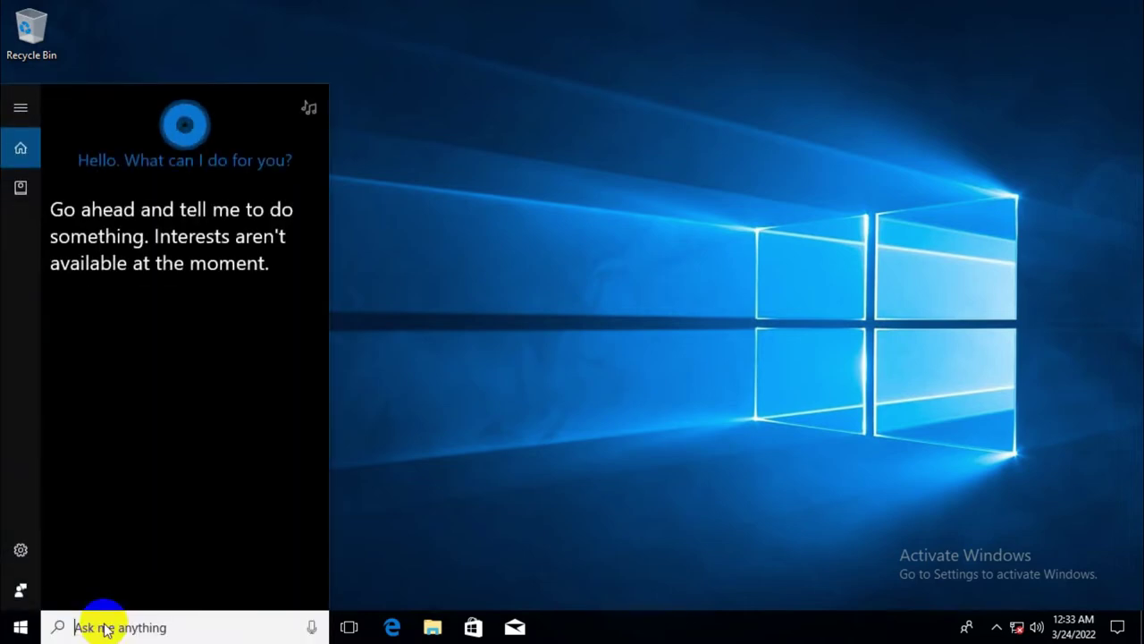
text(cmd)
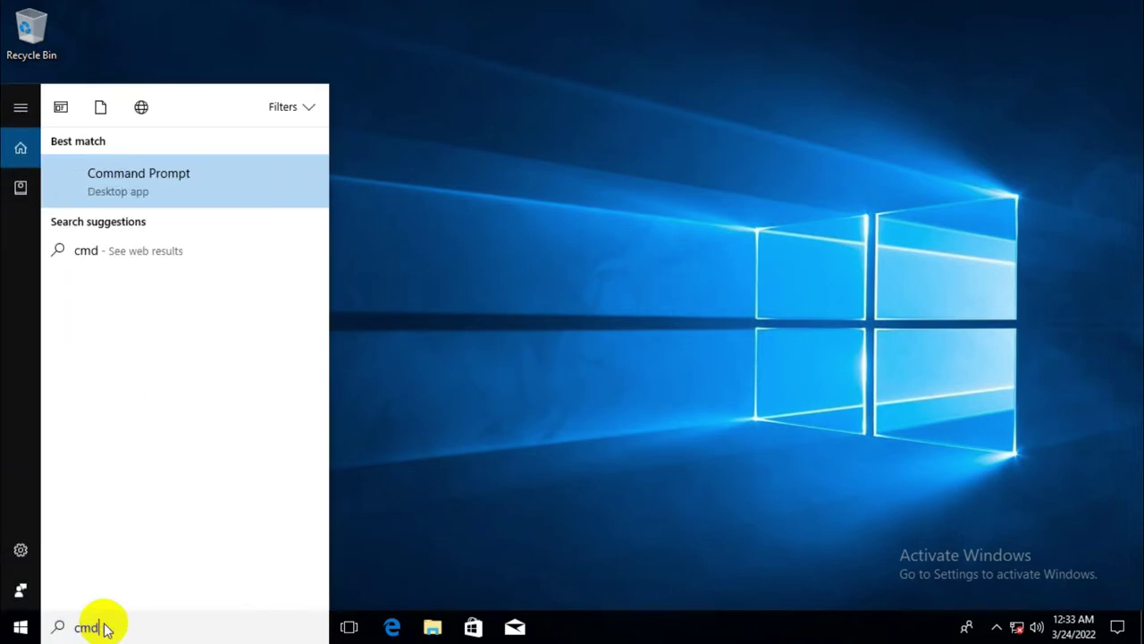
right_click(169, 175)
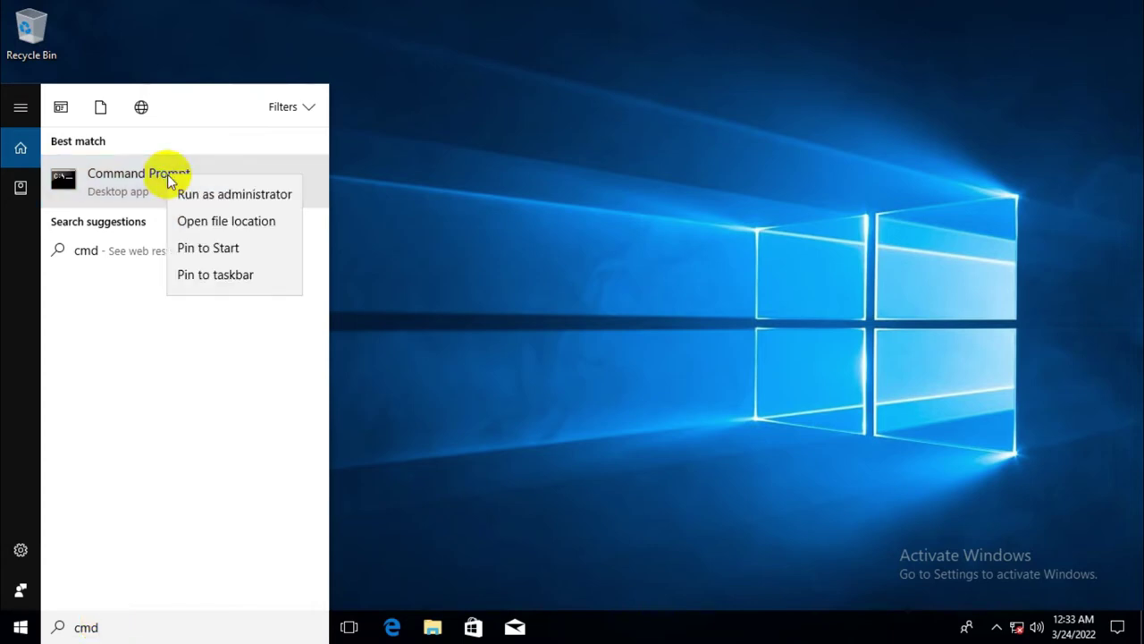
click(256, 194)
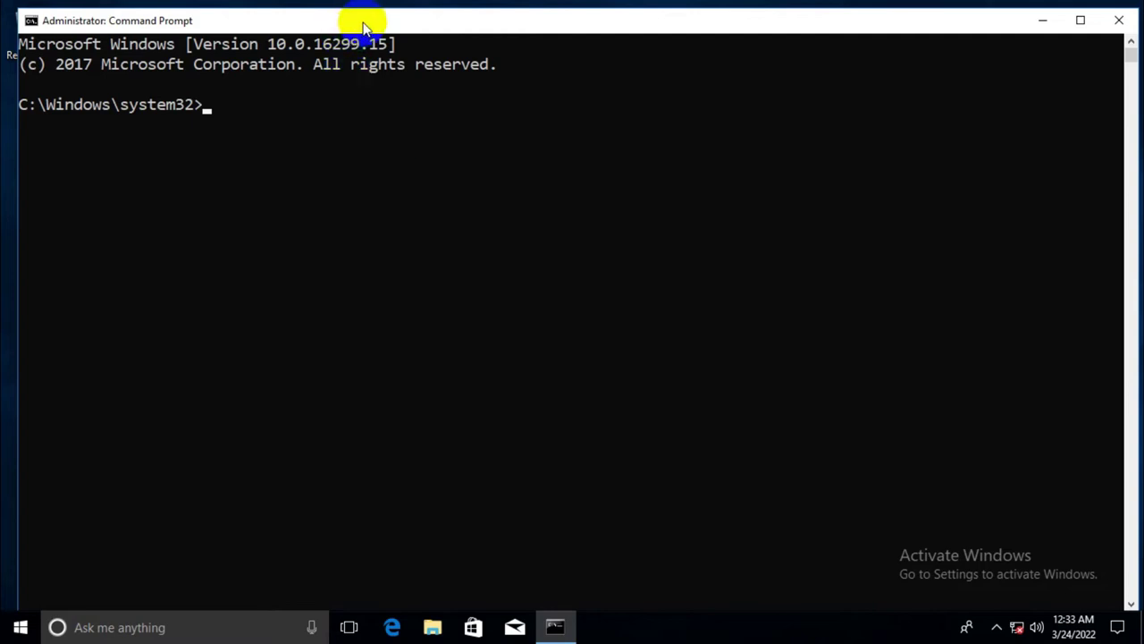
Step: Start diskpart and run list disk, showing Disk 0 and Disk 1 at 30 GB each
drag(366, 26, 445, 63)
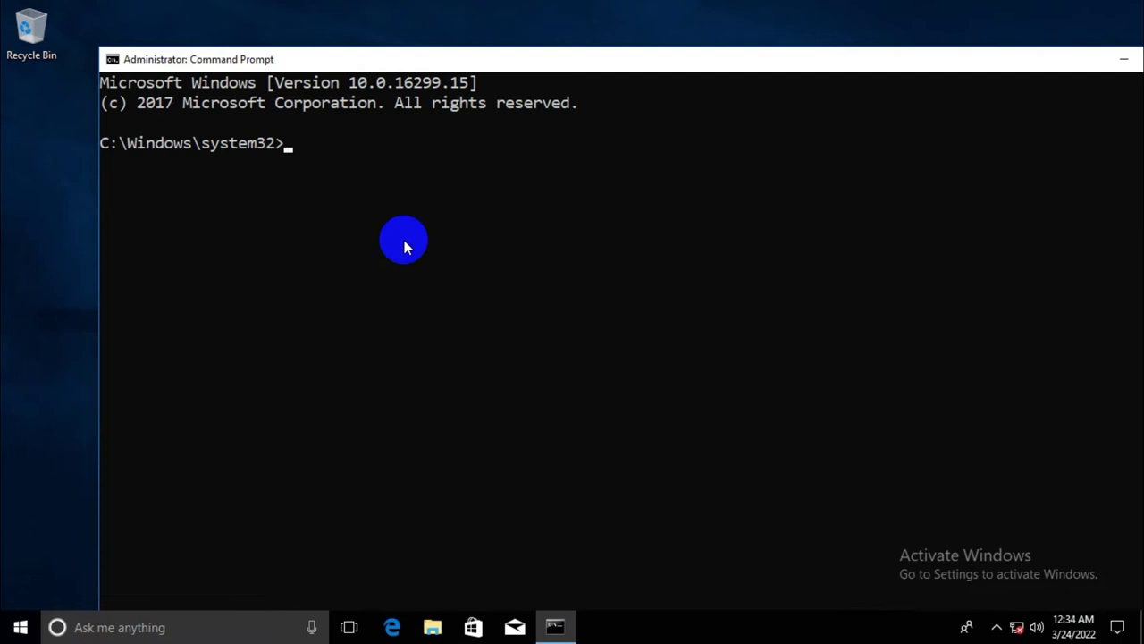
text(diskpart)
key(Return)
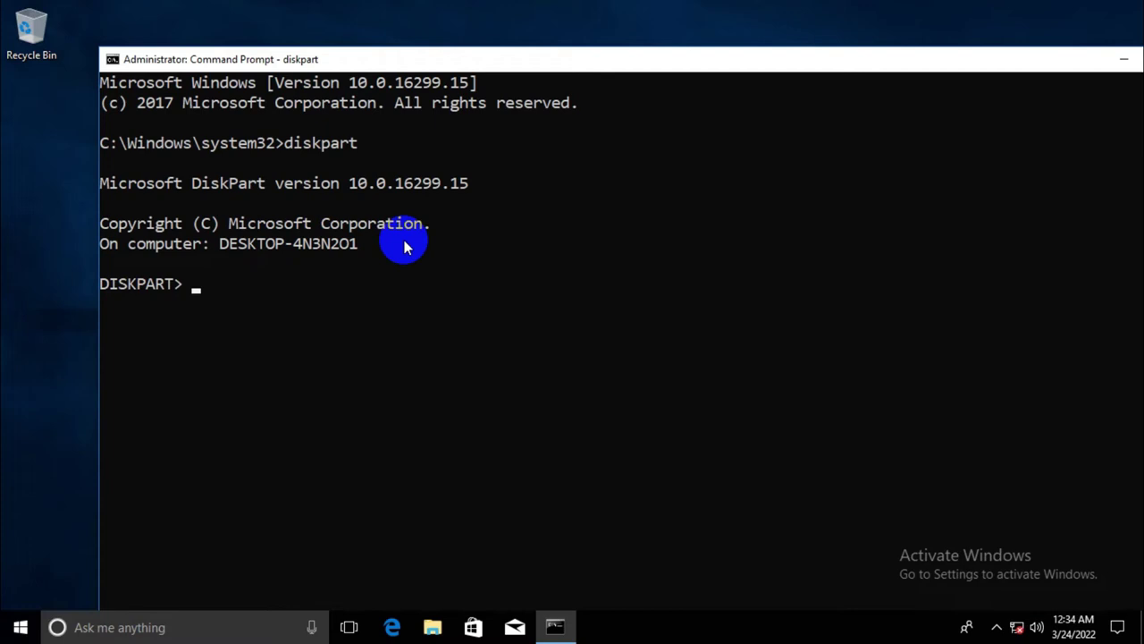
text(list disk)
key(Return)
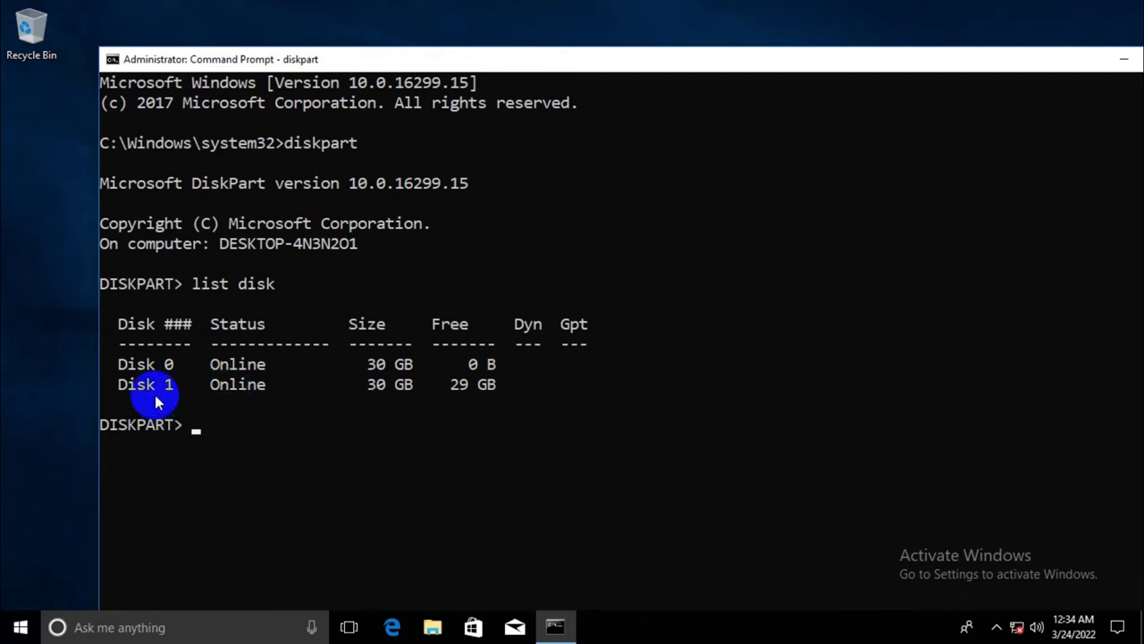
right_click(11, 626)
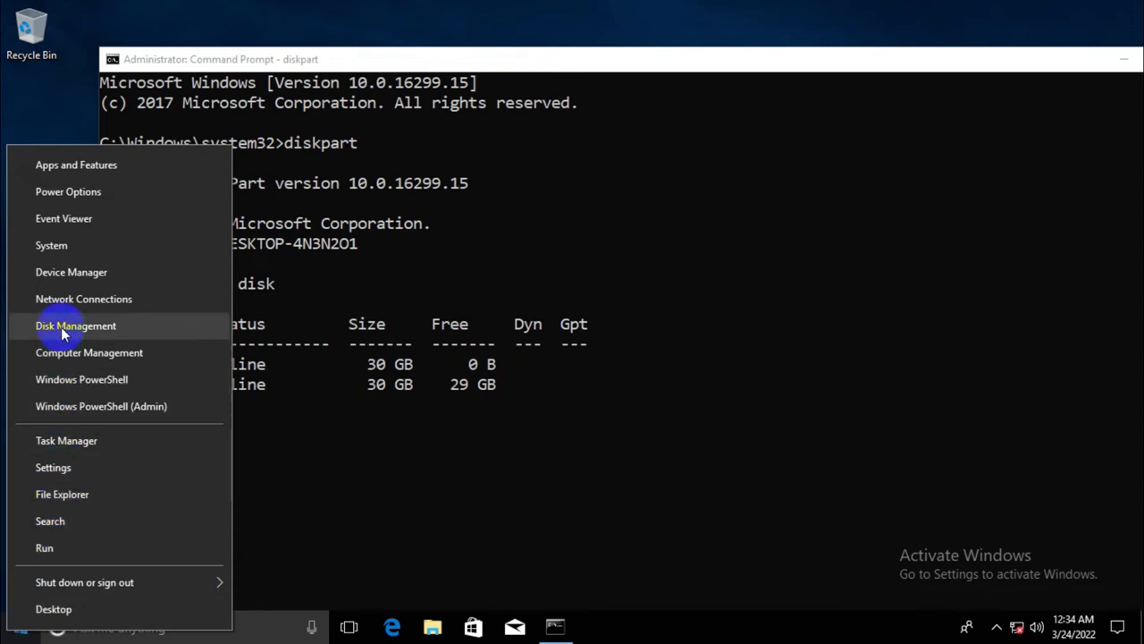
click(109, 325)
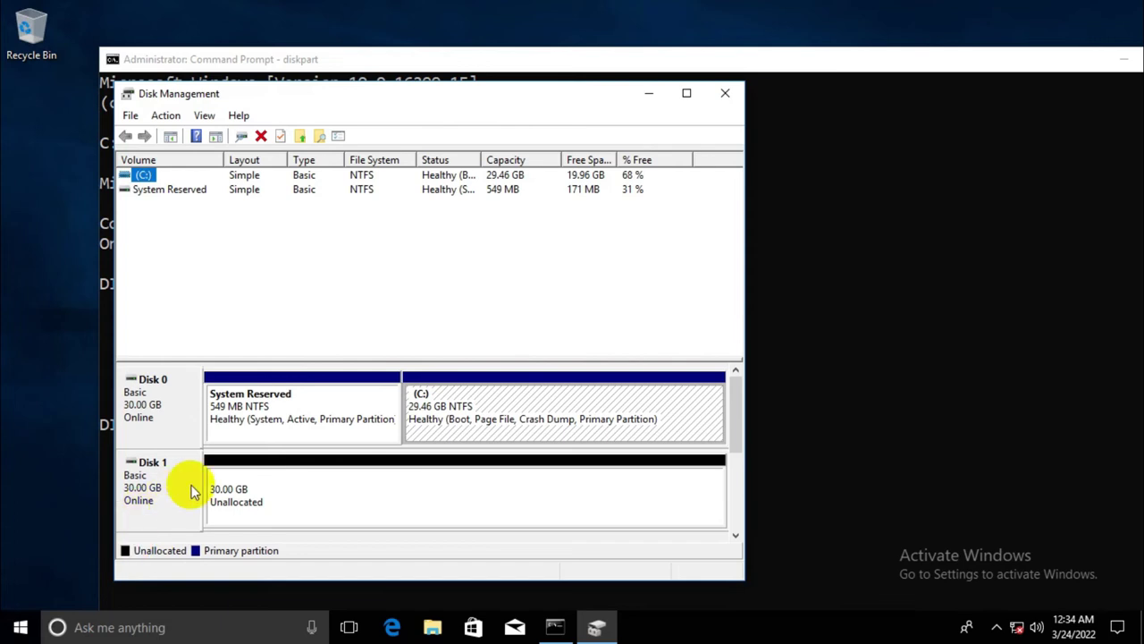
click(148, 474)
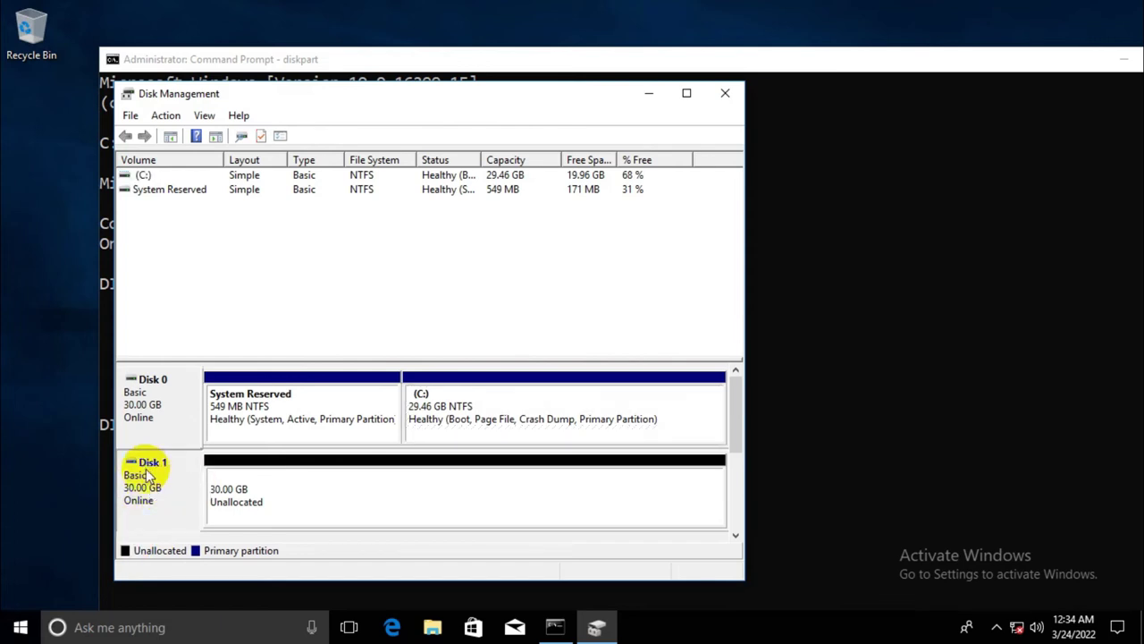
click(335, 500)
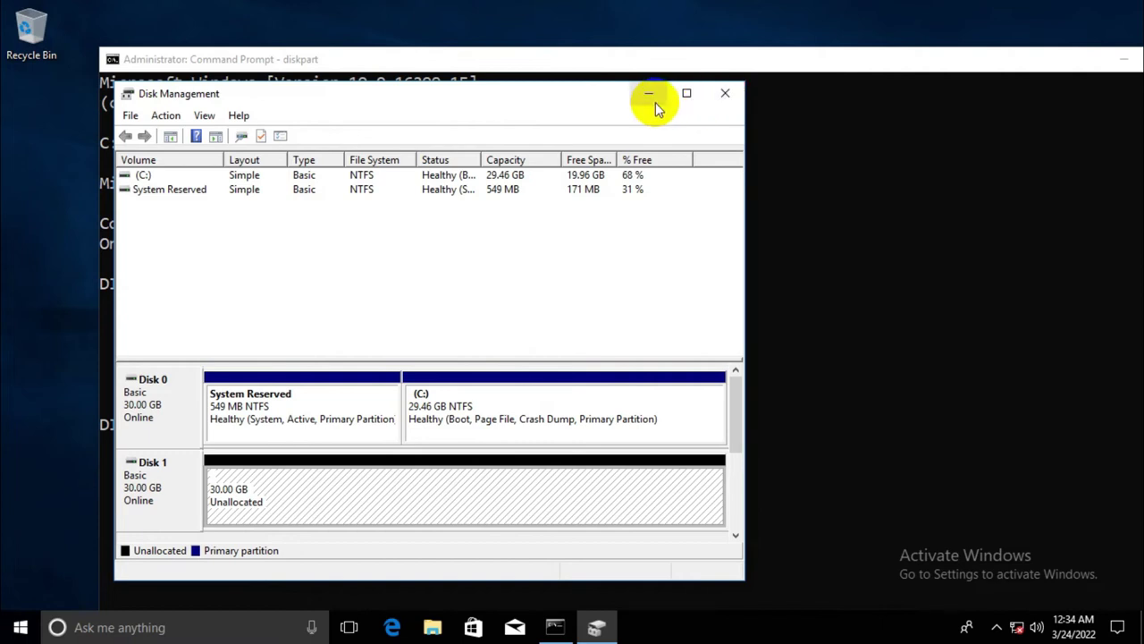
click(724, 101)
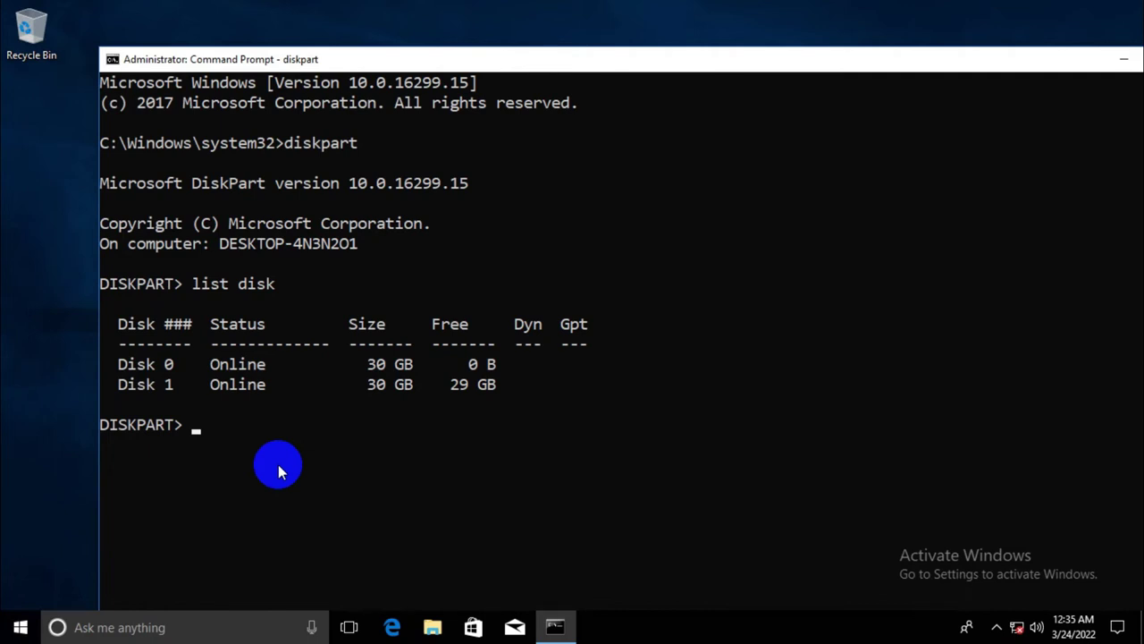
Step: Run 'select disk 1' then 'clean all' to fully wipe Disk 1
text(select disk 1)
key(Return)
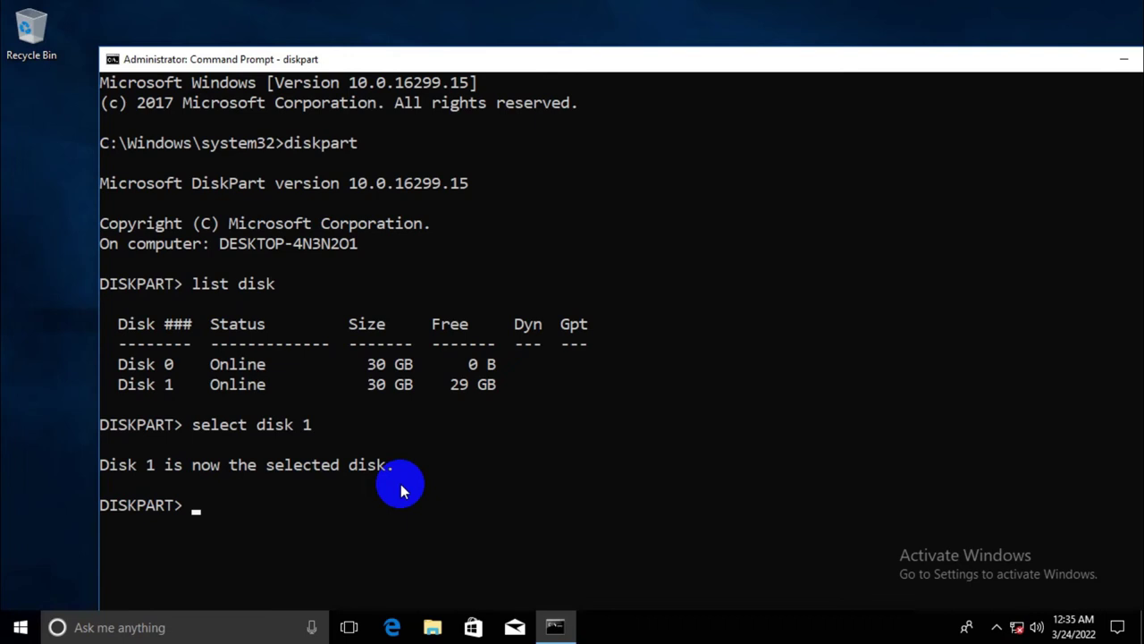
text(clean all)
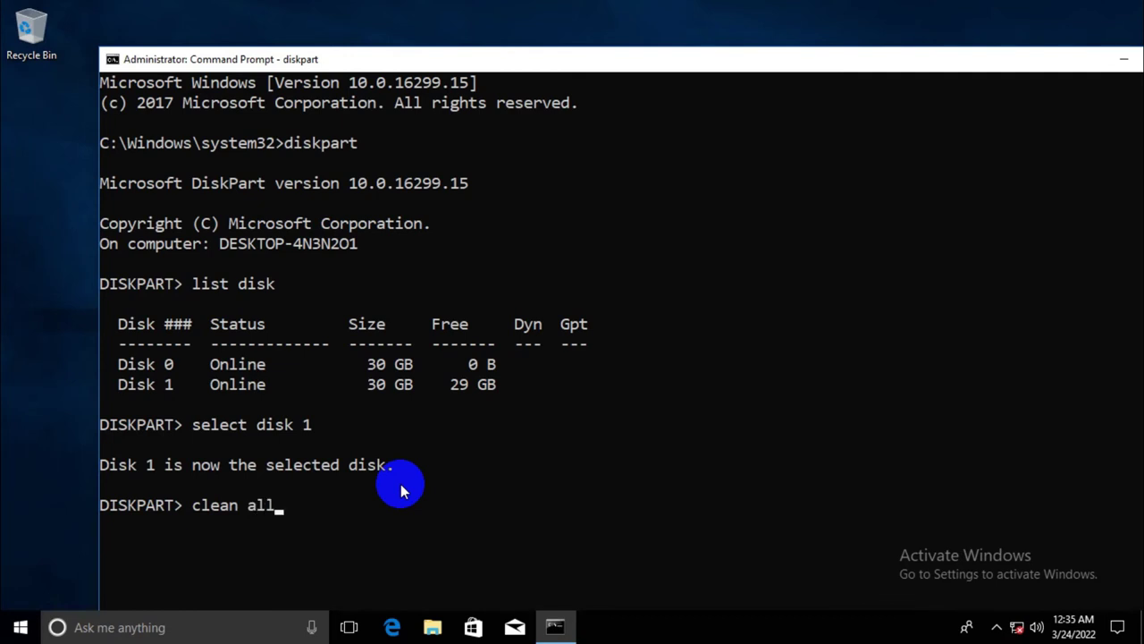
key(Return)
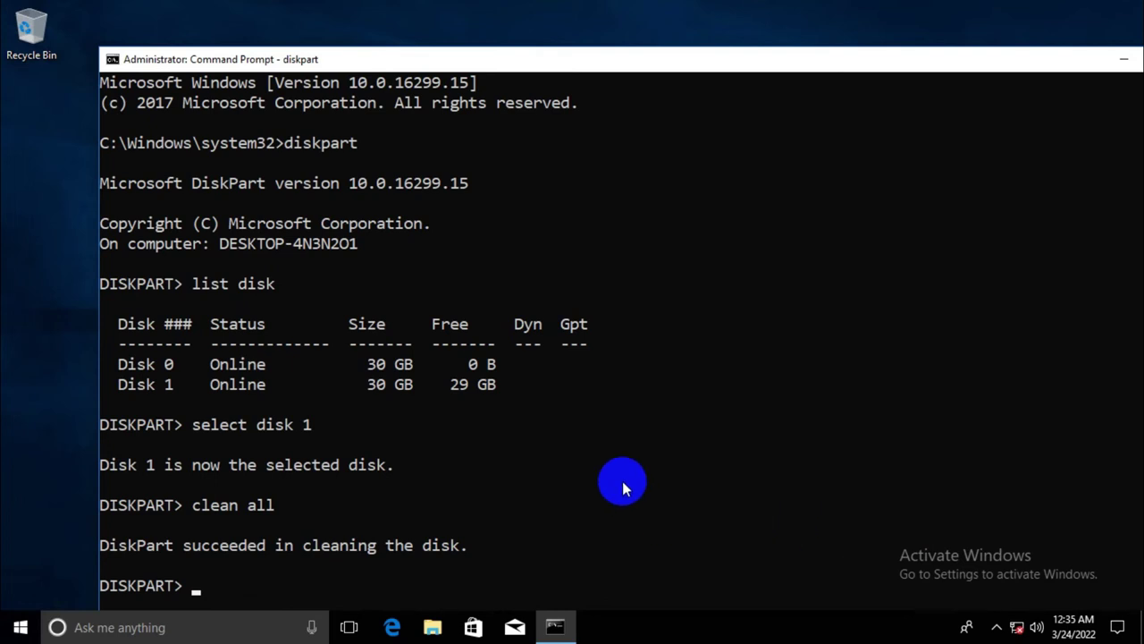
Step: Exit DiskPart with the exit command and close the Administrator Command Prompt window
drag(722, 63, 649, 35)
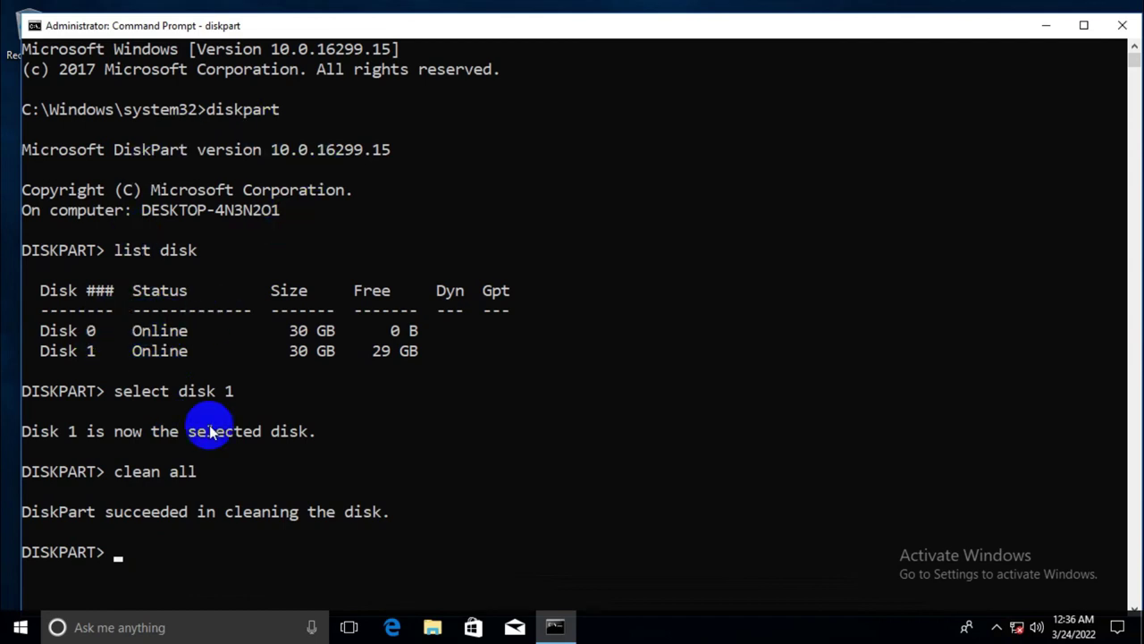
text(ex)
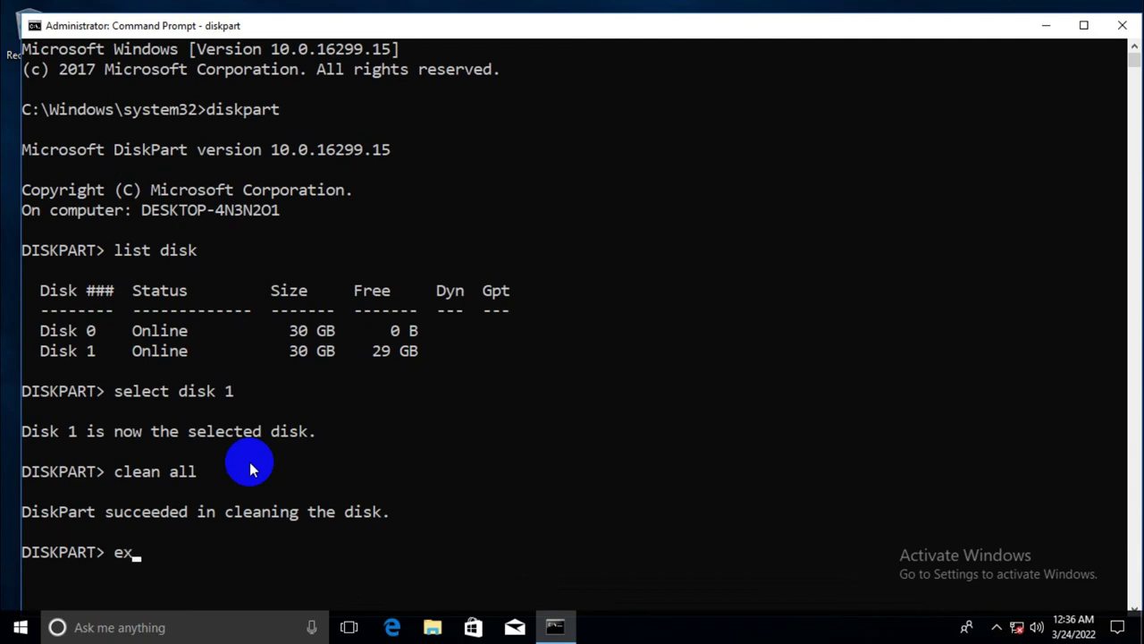
text(it)
key(Return)
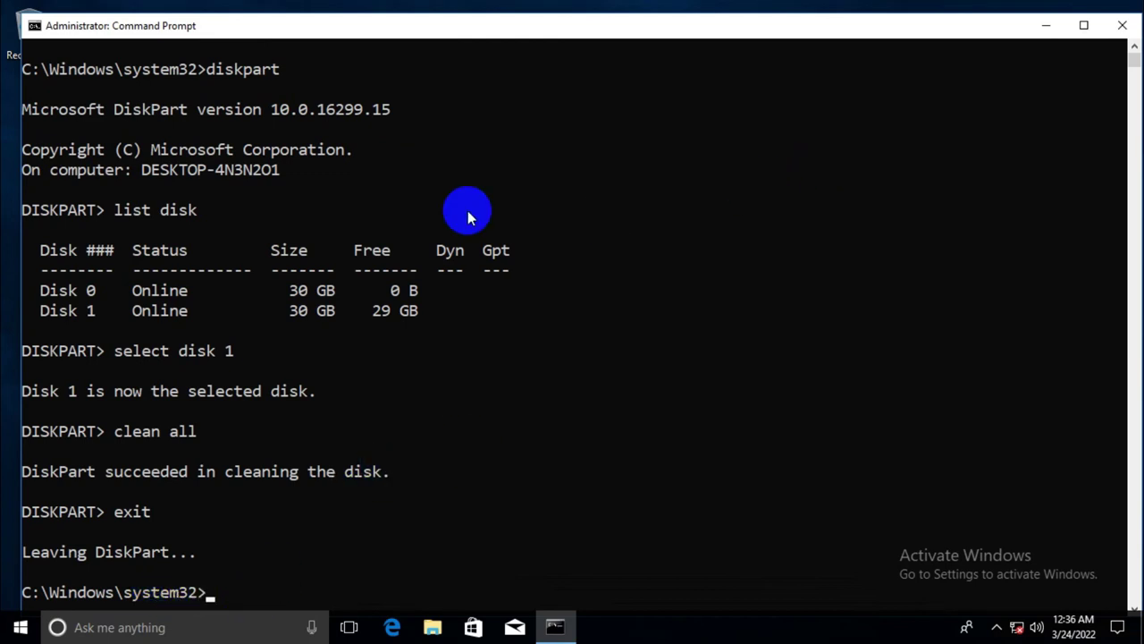
click(860, 31)
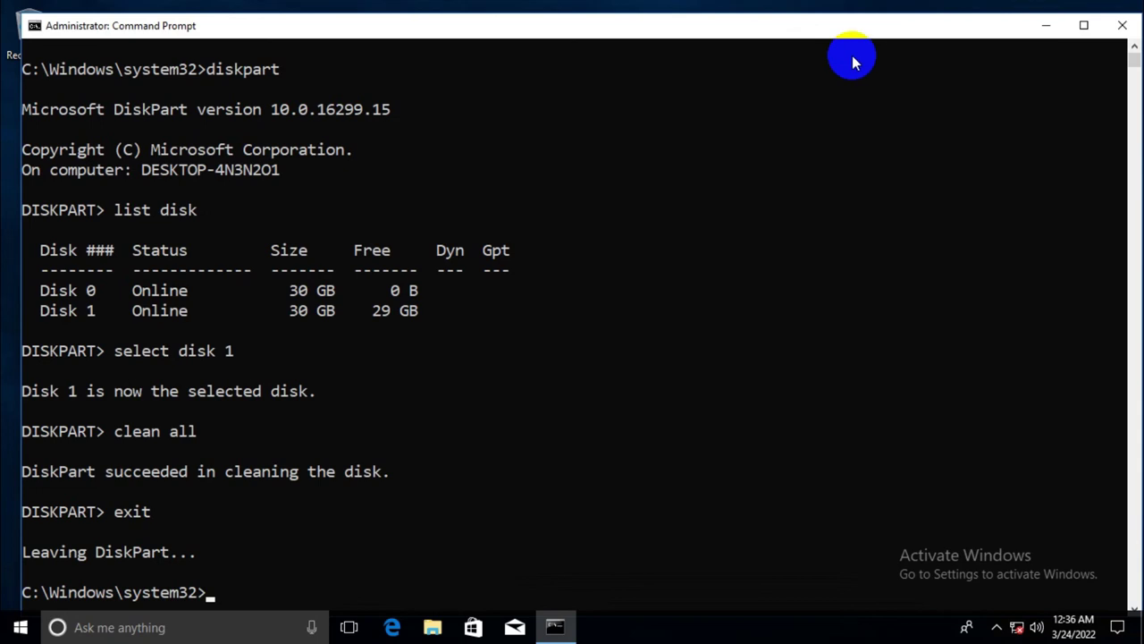
click(1123, 28)
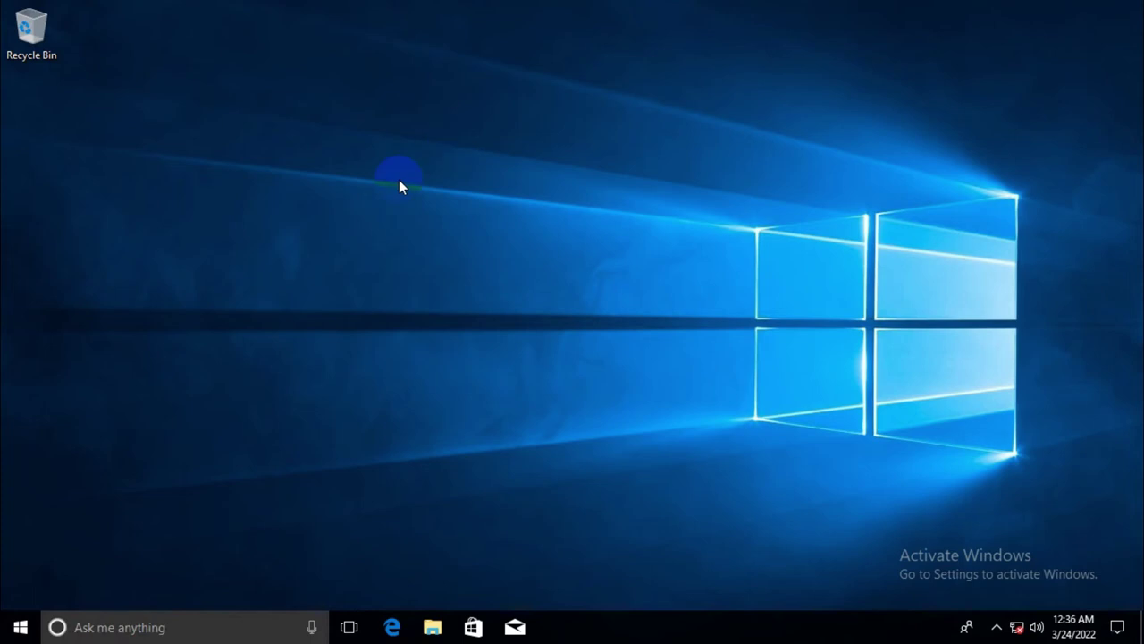
Step: Open Disk Management from the Start context menu and initialize Disk 1 as MBR
right_click(16, 631)
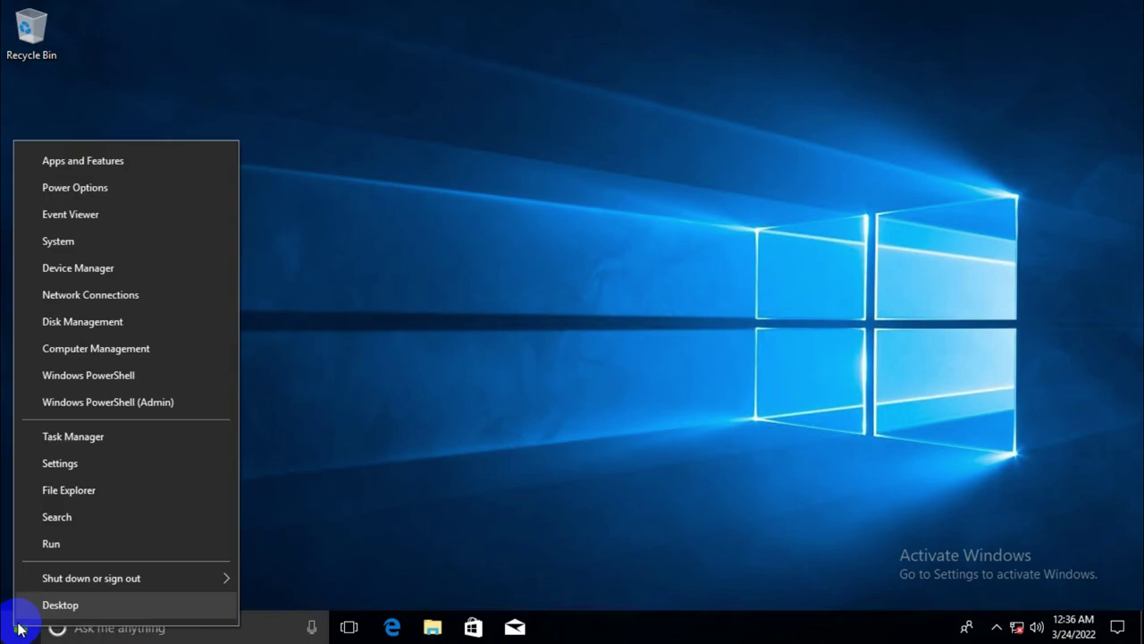
click(110, 323)
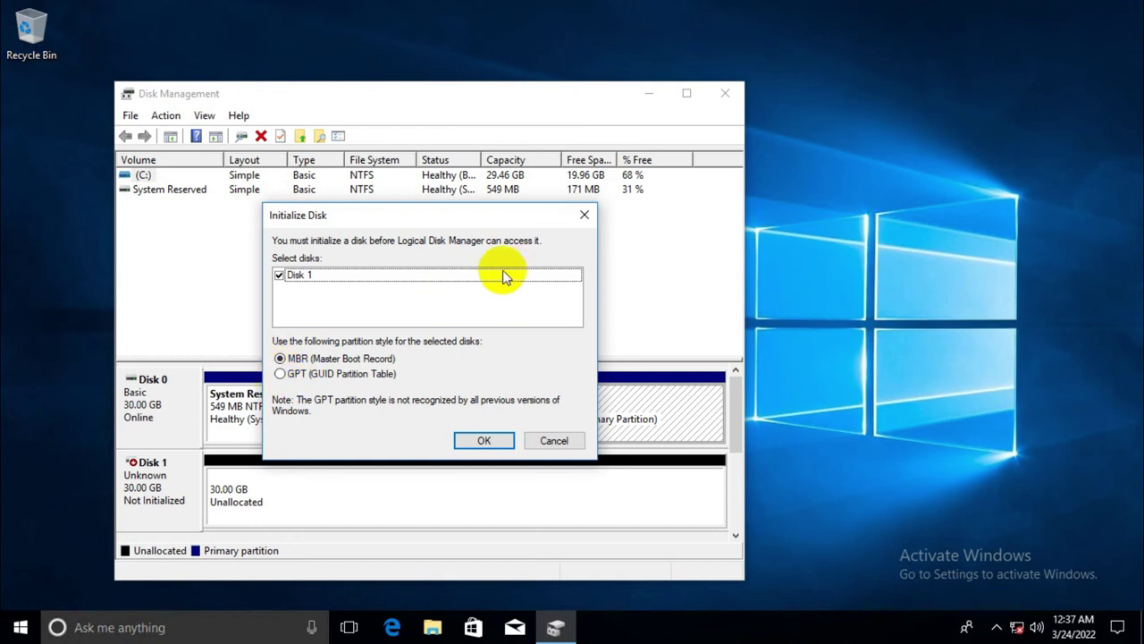
click(484, 442)
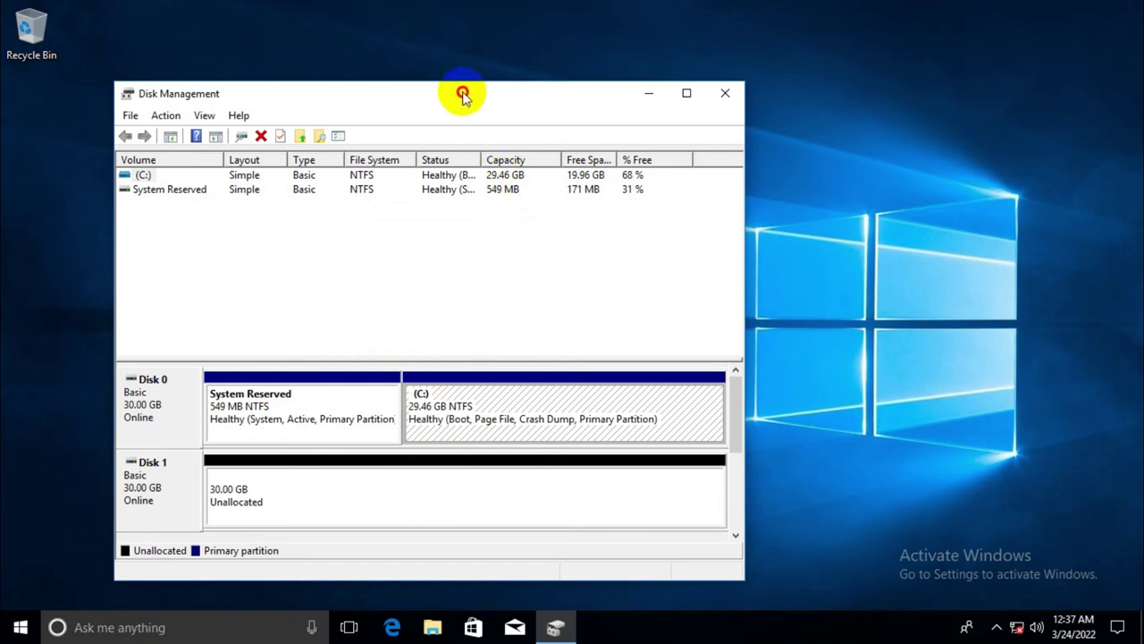
Step: Launch the New Simple Volume wizard on Disk 1's unallocated space
drag(459, 95, 538, 74)
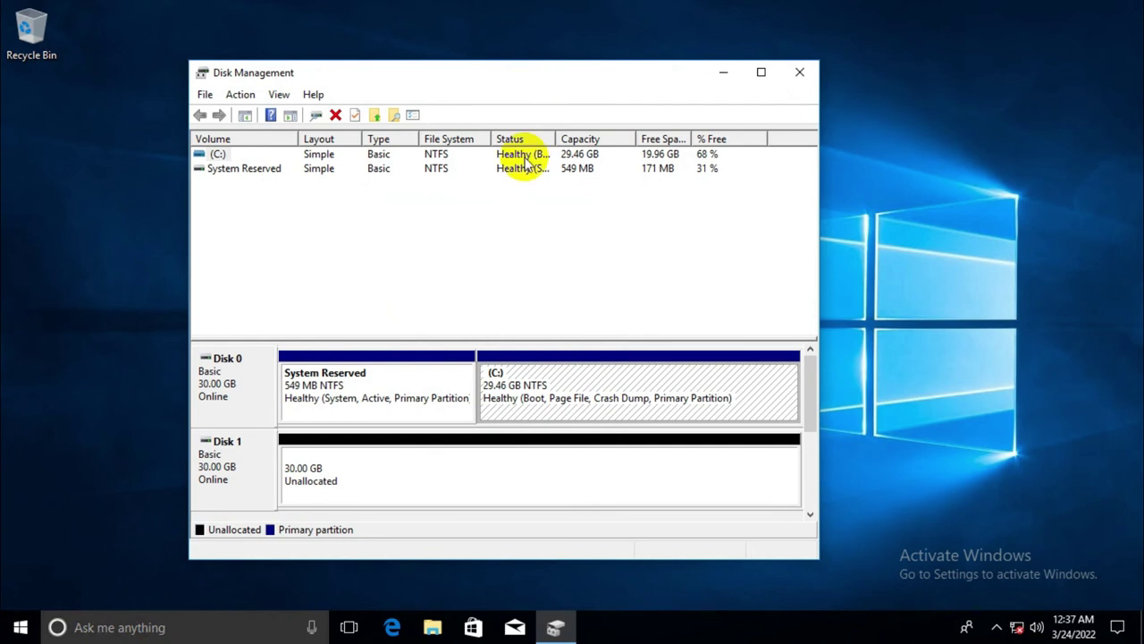
right_click(473, 476)
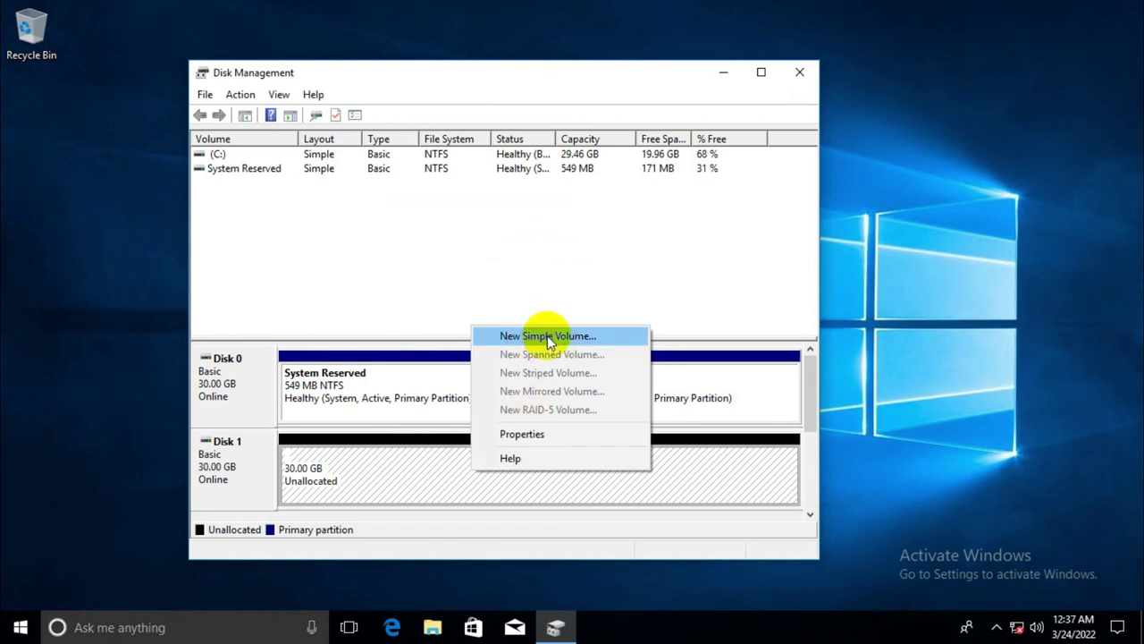
click(578, 337)
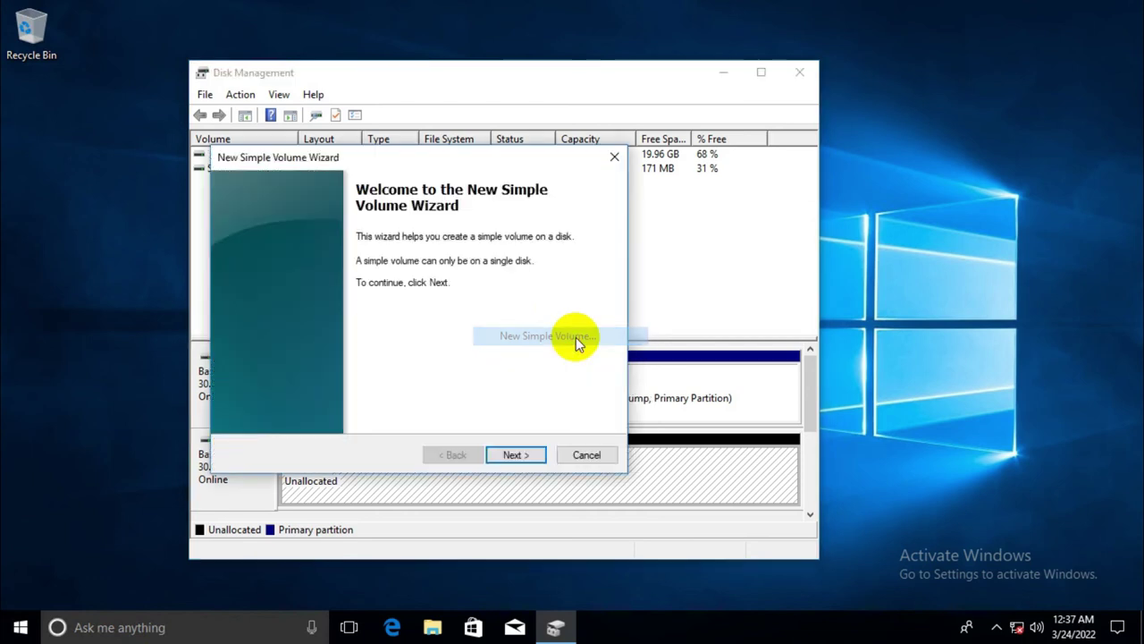
click(515, 455)
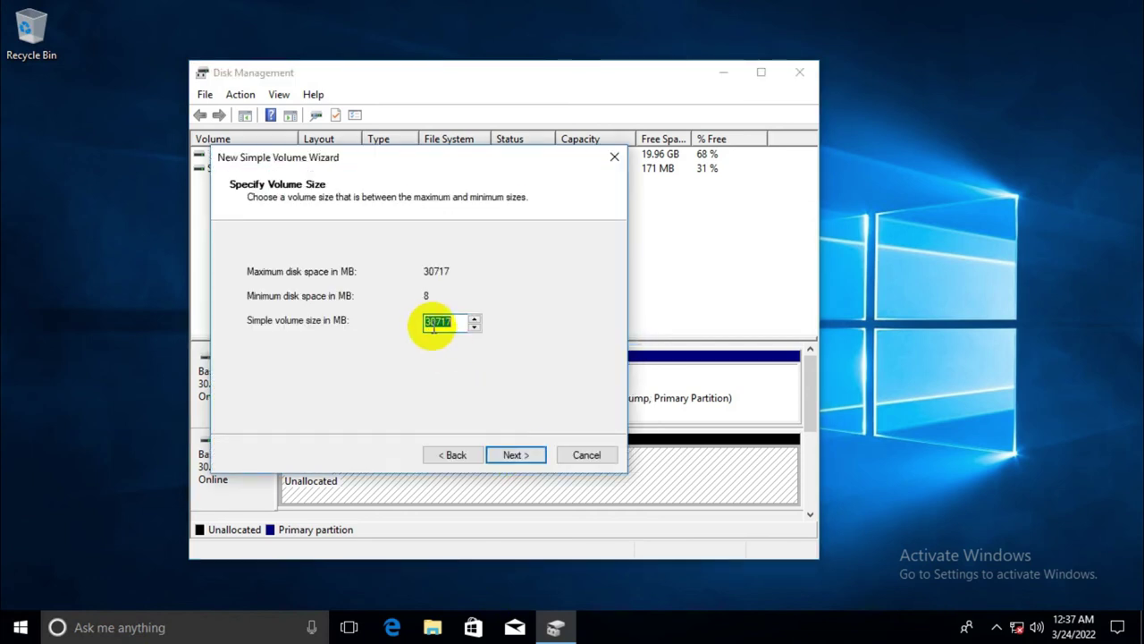
Step: Set the volume size to 15717 MB and keep drive letter E
click(436, 321)
key(BackSpace)
key(BackSpace)
text(15)
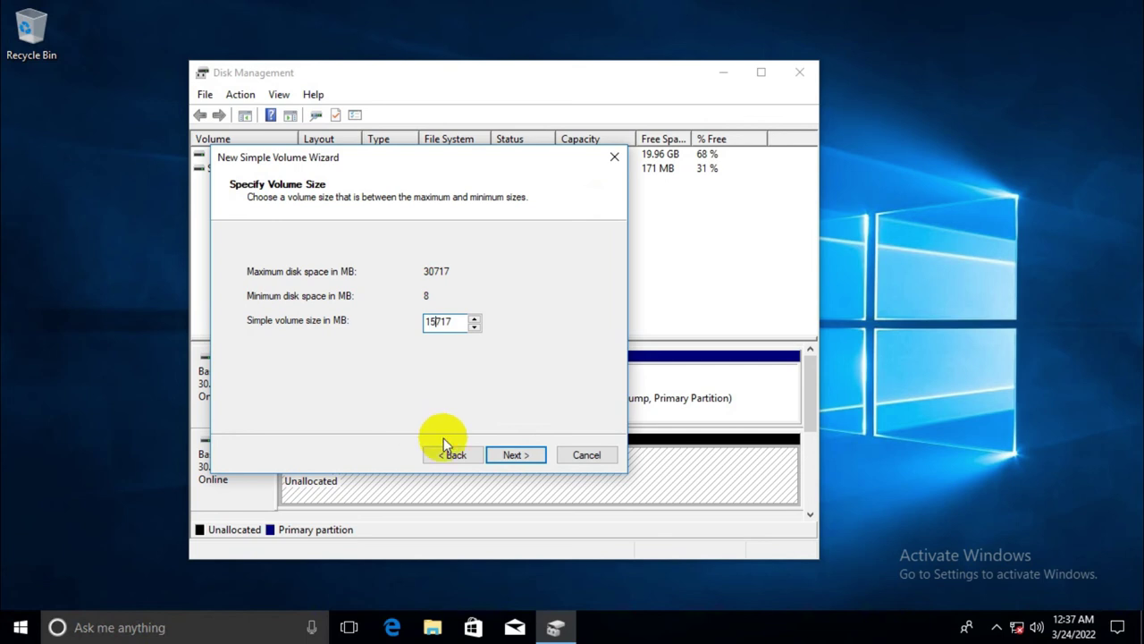
click(506, 458)
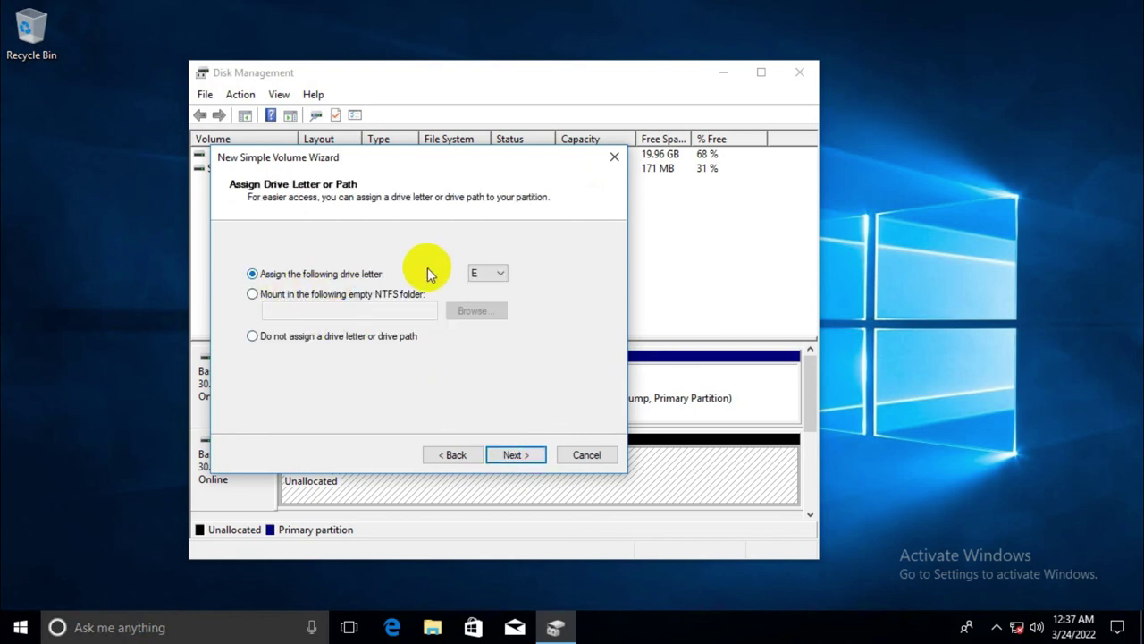
click(498, 278)
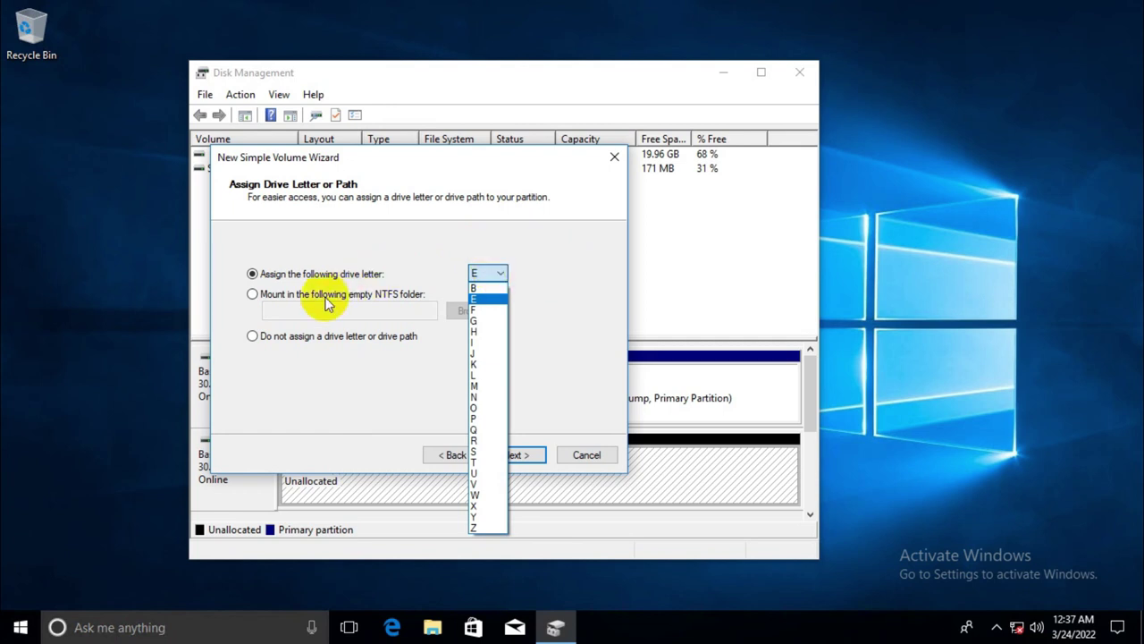
click(599, 276)
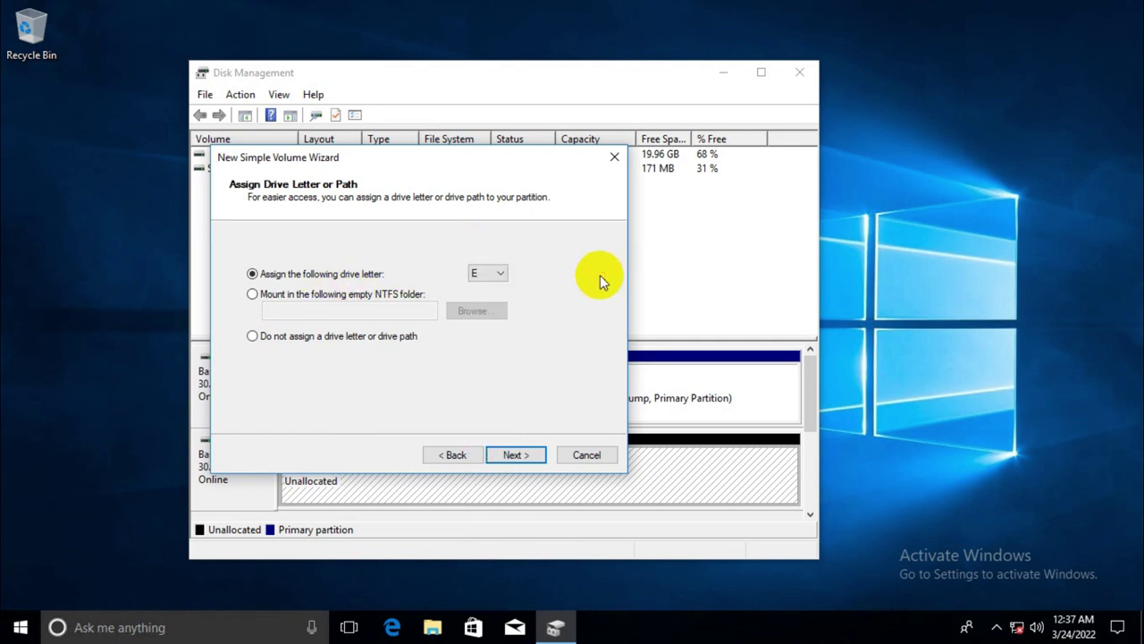
Step: Quick-format the volume as NTFS labelled 'New Volume' and finish the wizard
click(508, 452)
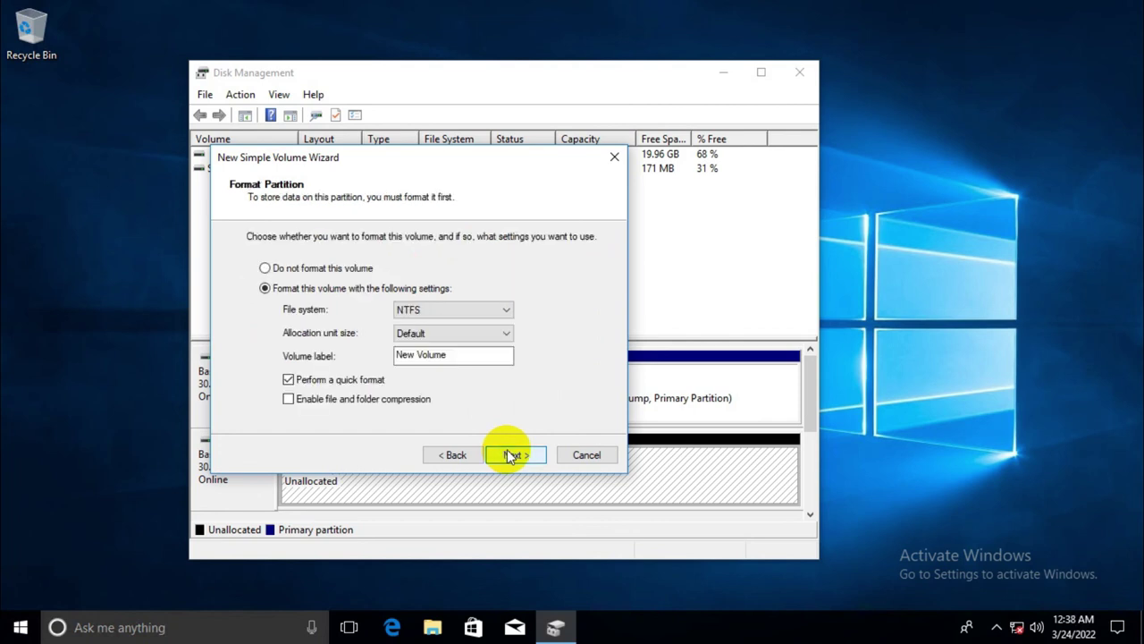
click(466, 309)
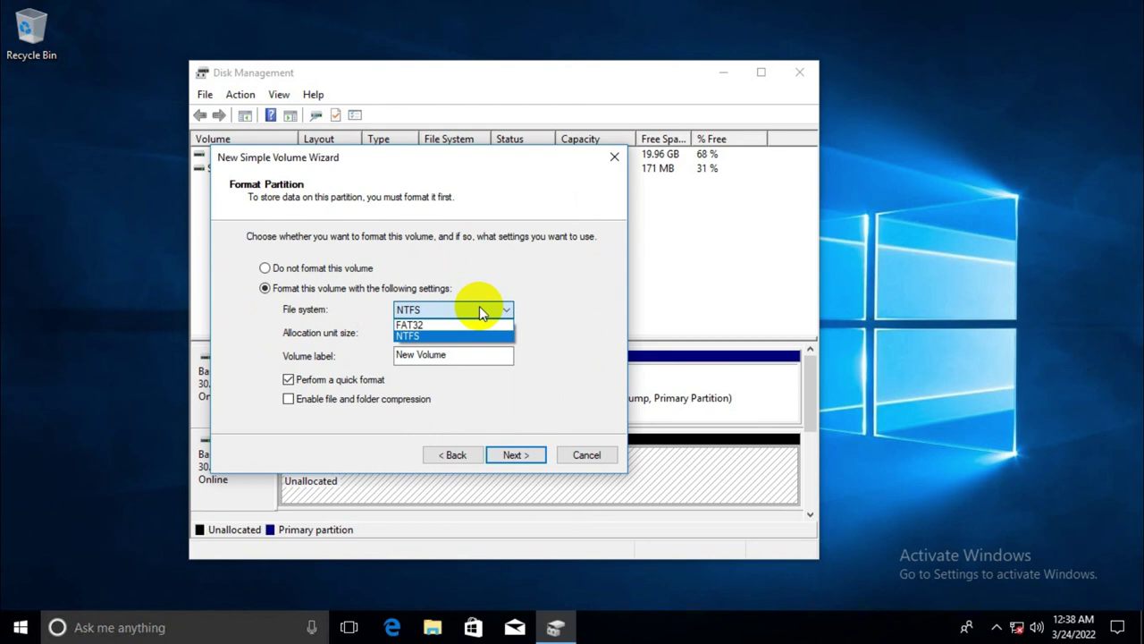
click(438, 337)
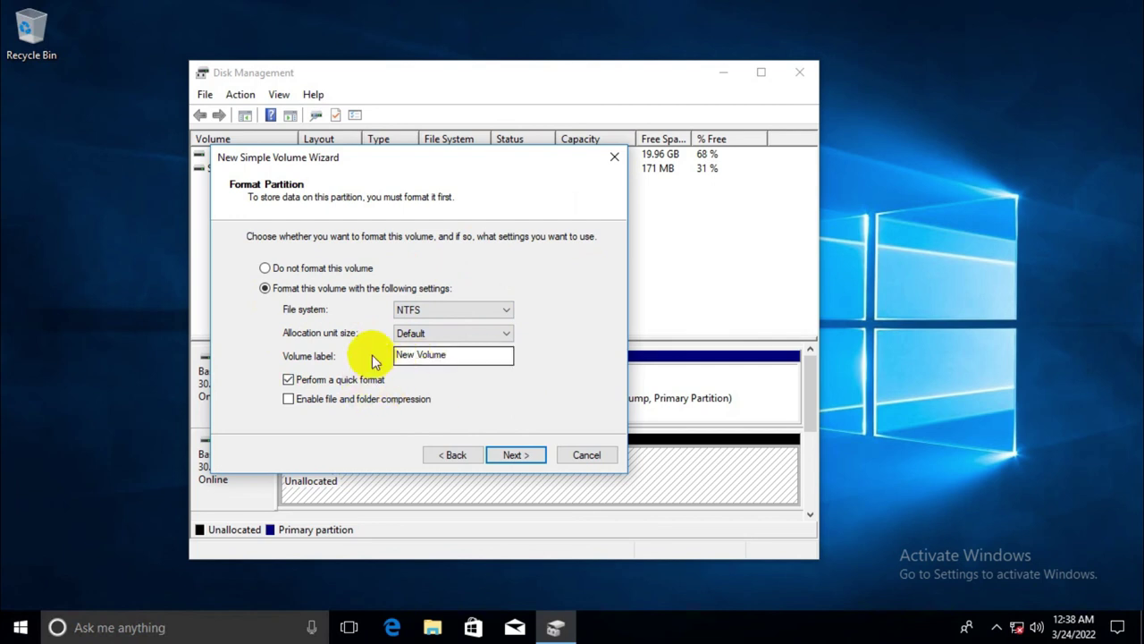
drag(457, 353, 388, 358)
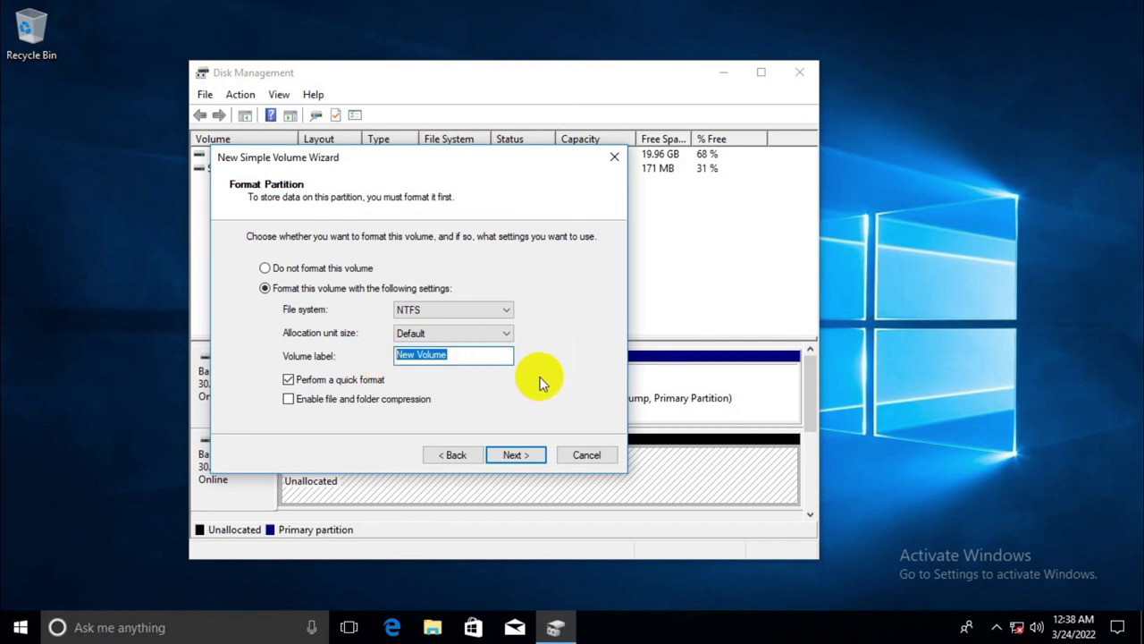
click(516, 456)
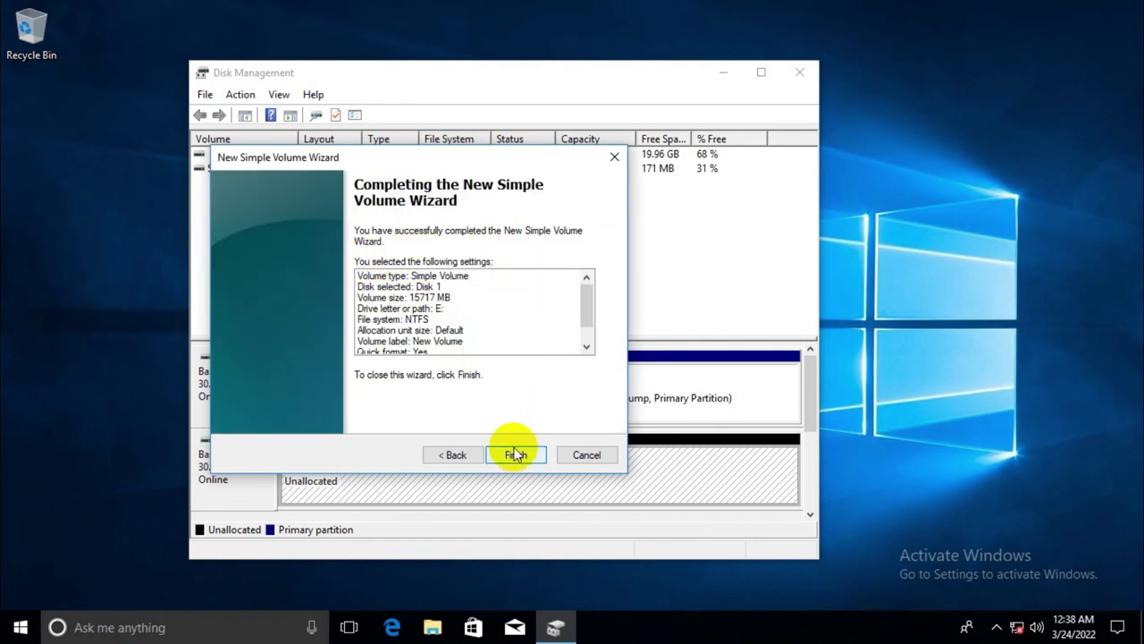
click(516, 454)
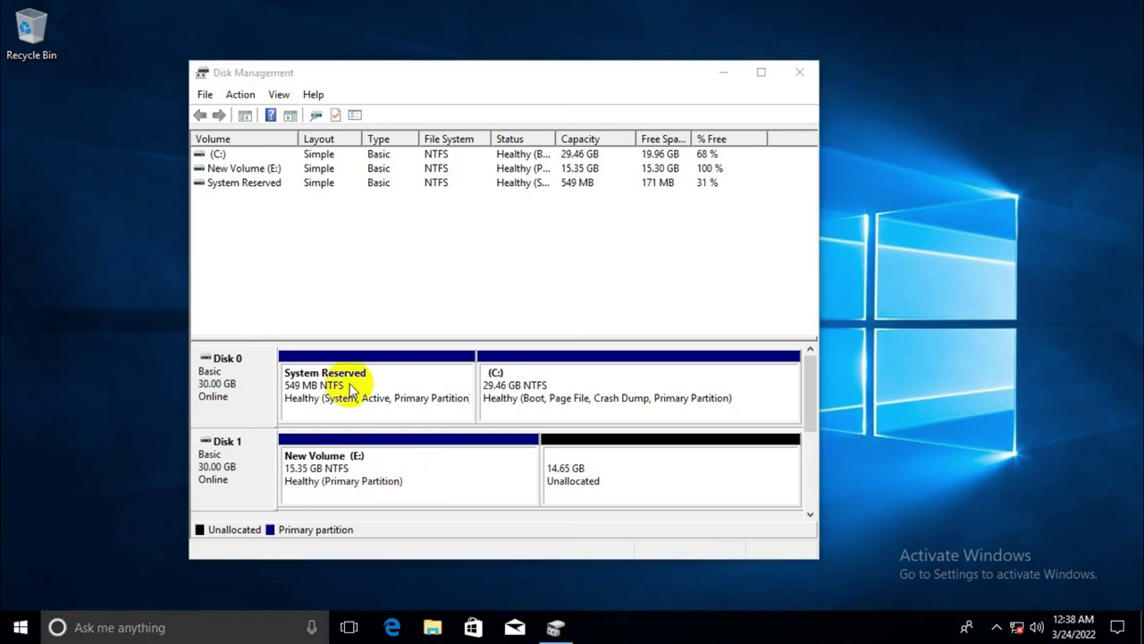
Step: Open File Explorer at This PC and select New Volume (E:), 15.2 GB free of 15.3 GB
click(433, 628)
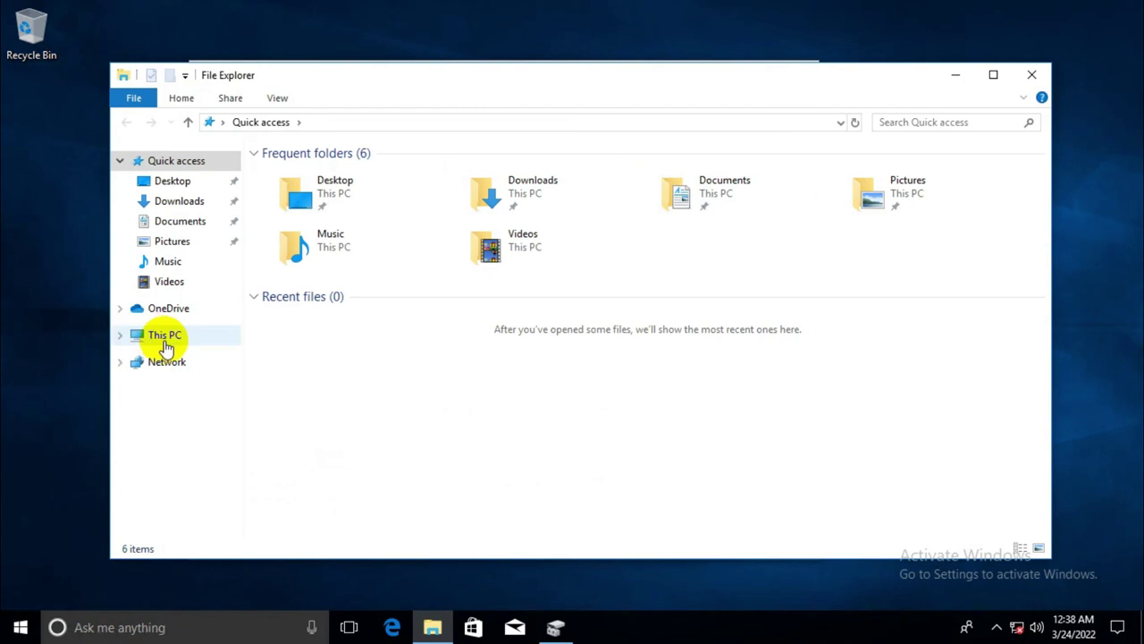
click(175, 343)
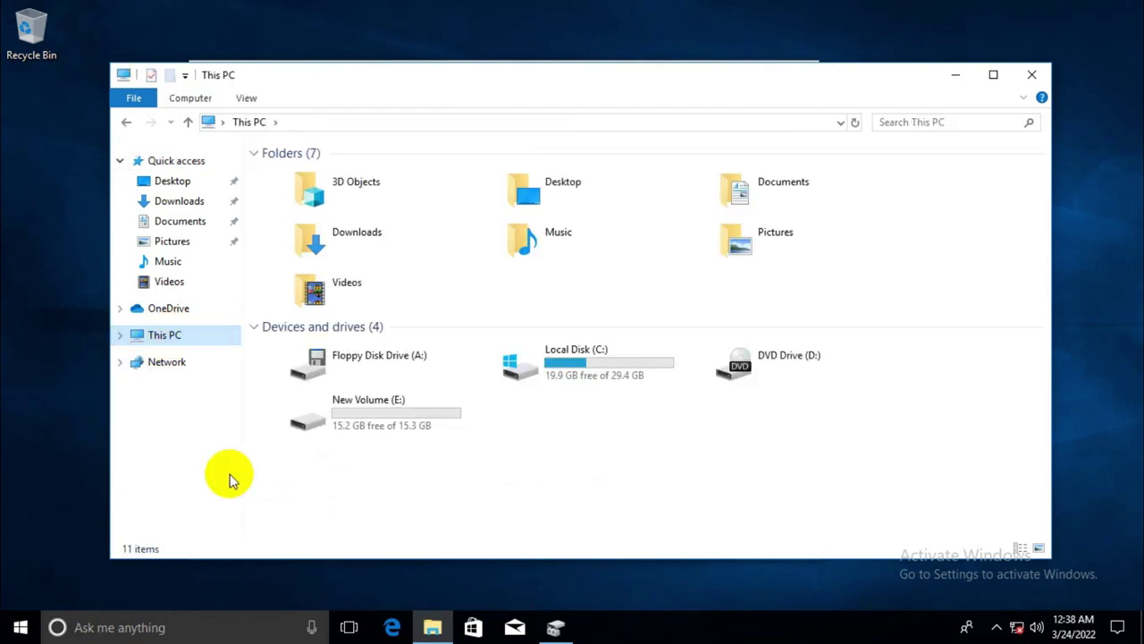
click(402, 420)
mouse_move(419, 426)
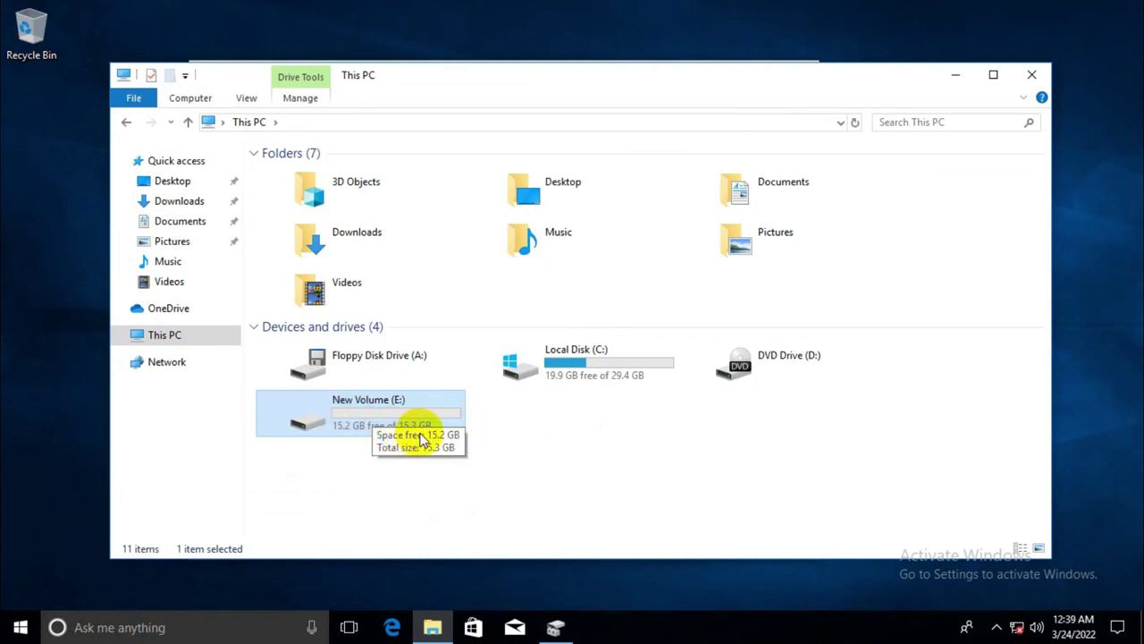
Step: Close the File Explorer and Disk Management windows
click(1032, 77)
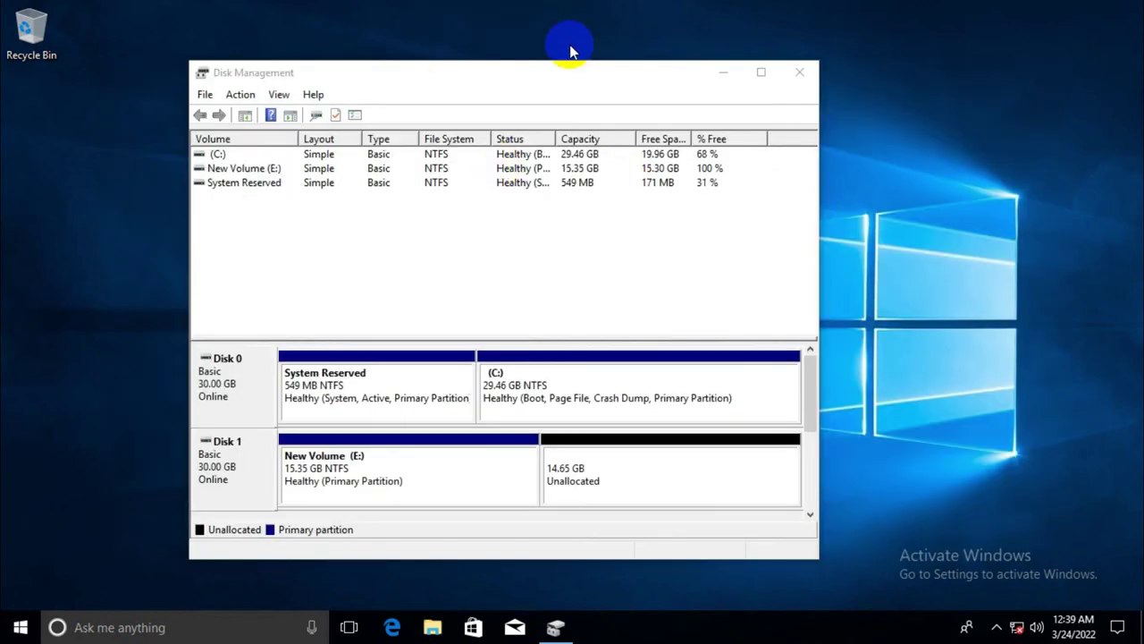
click(801, 75)
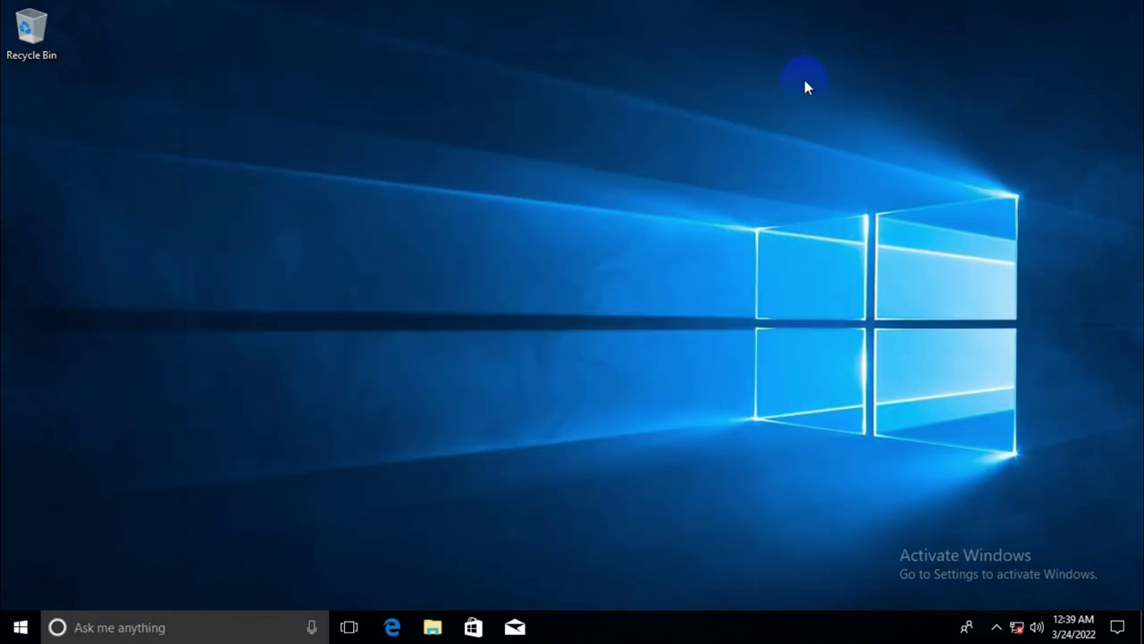